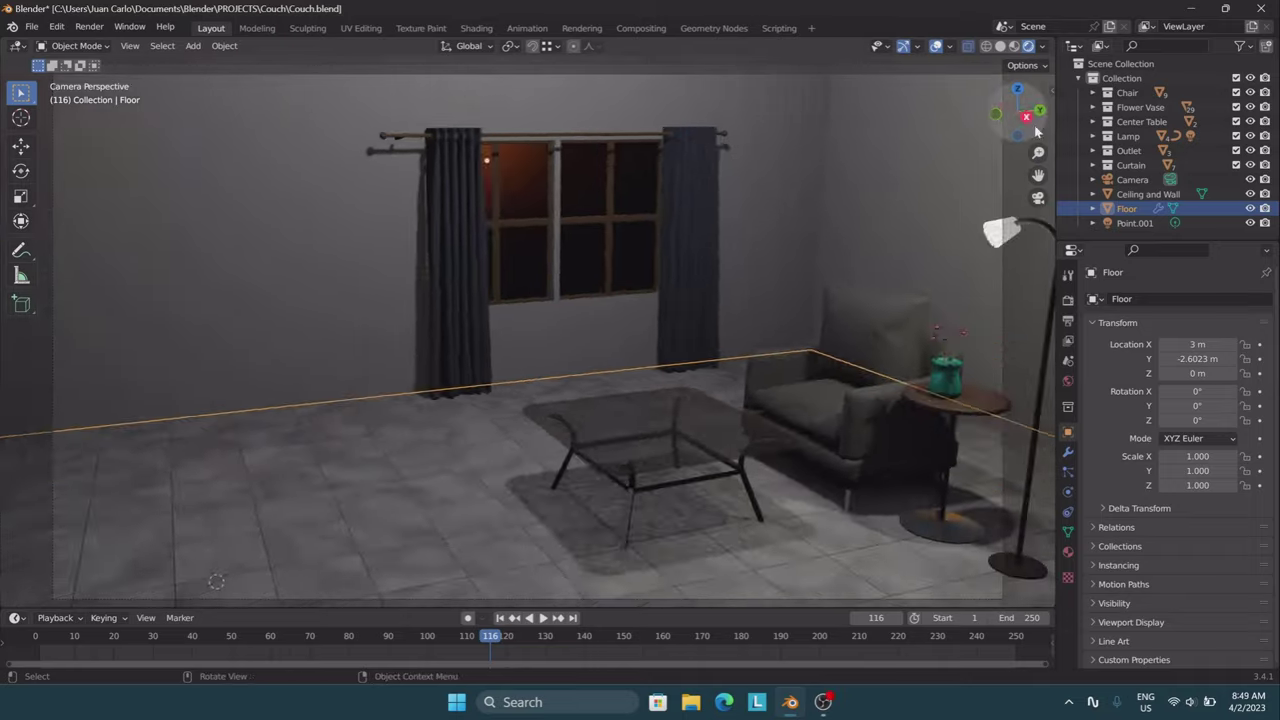
Add a cube, size it to 1.2 × 0.4 × 0.2 m and apply its scale.
{"action": "key", "text": "shift+a"}
{"action": "left_click", "coordinate": [337, 75]}
{"action": "type", "text": "s0.1"}
{"action": "key", "text": "Return"}
{"action": "key", "text": "g"}
{"action": "key", "text": "z"}
{"action": "key", "text": "n"}
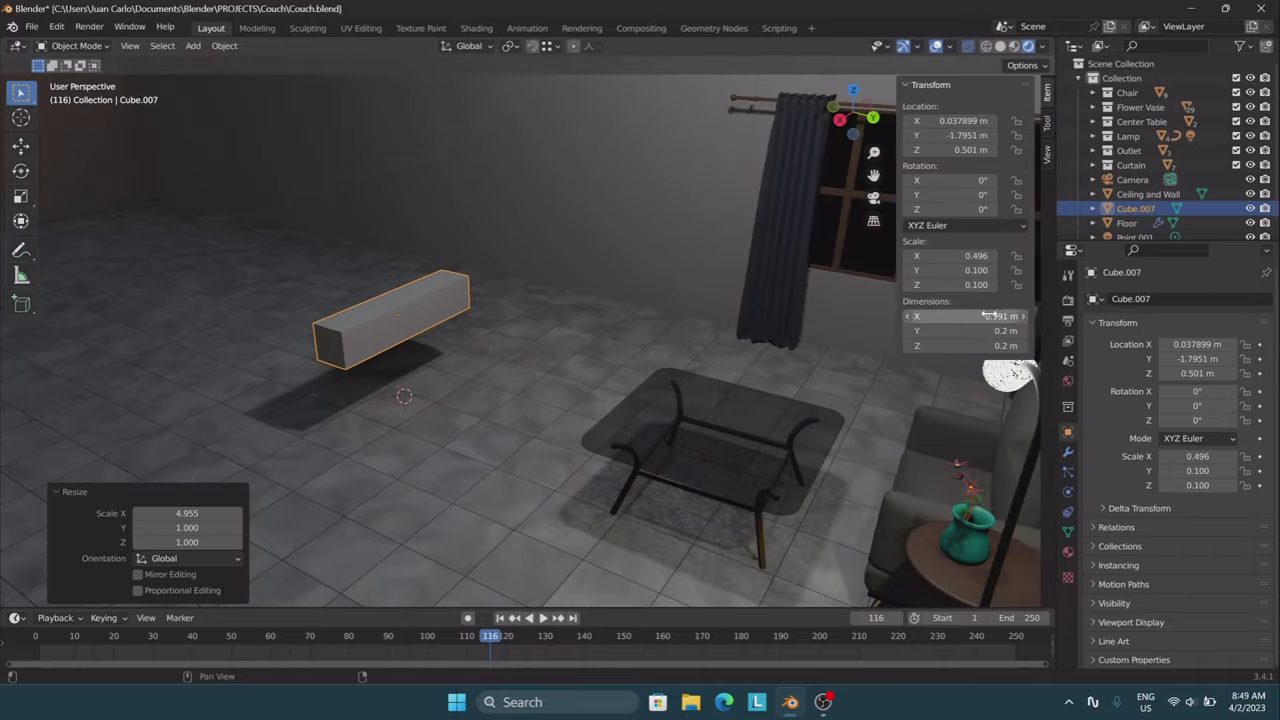
{"action": "key", "text": "ctrl+a"}
{"action": "left_click", "coordinate": [512, 370]}
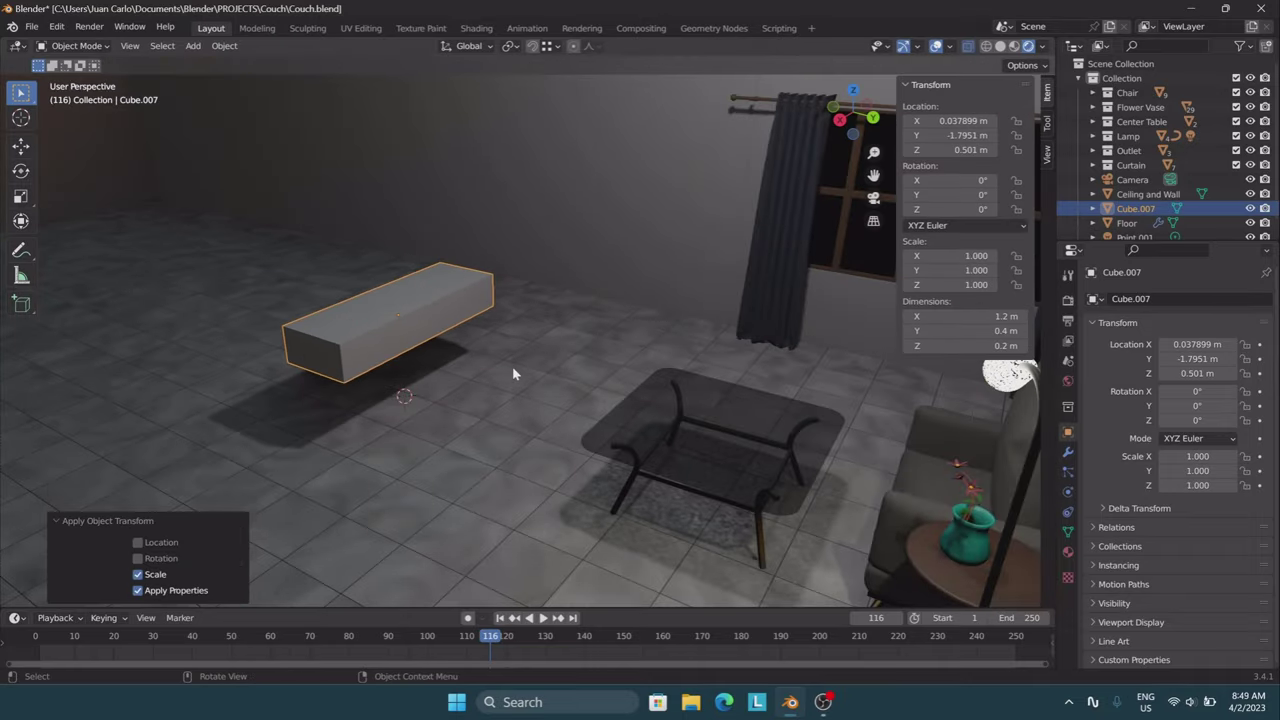
Inset the box's front face by 0.02 m and extrude it 0.4 m inward.
{"action": "key", "text": "Tab"}
{"action": "key", "text": "KP_Decimal"}
{"action": "type", "text": "i"}
{"action": "type", "text": "2"}
{"action": "key", "text": "Return"}
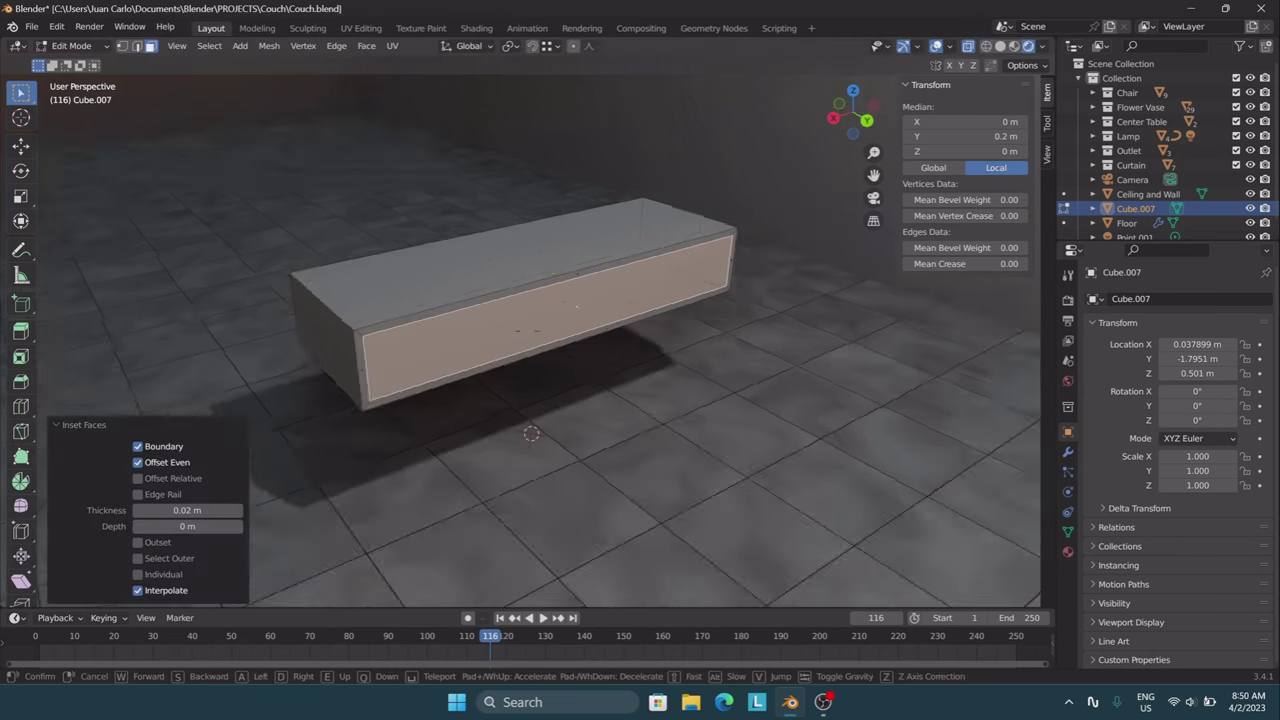
{"action": "middle_click_drag", "start_coordinate": [668, 413], "coordinate": [646, 423]}
{"action": "type", "text": "e-0.4"}
{"action": "key", "text": "Return"}
{"action": "key", "text": "shift+grave"}
{"action": "type", "text": "0.02"}
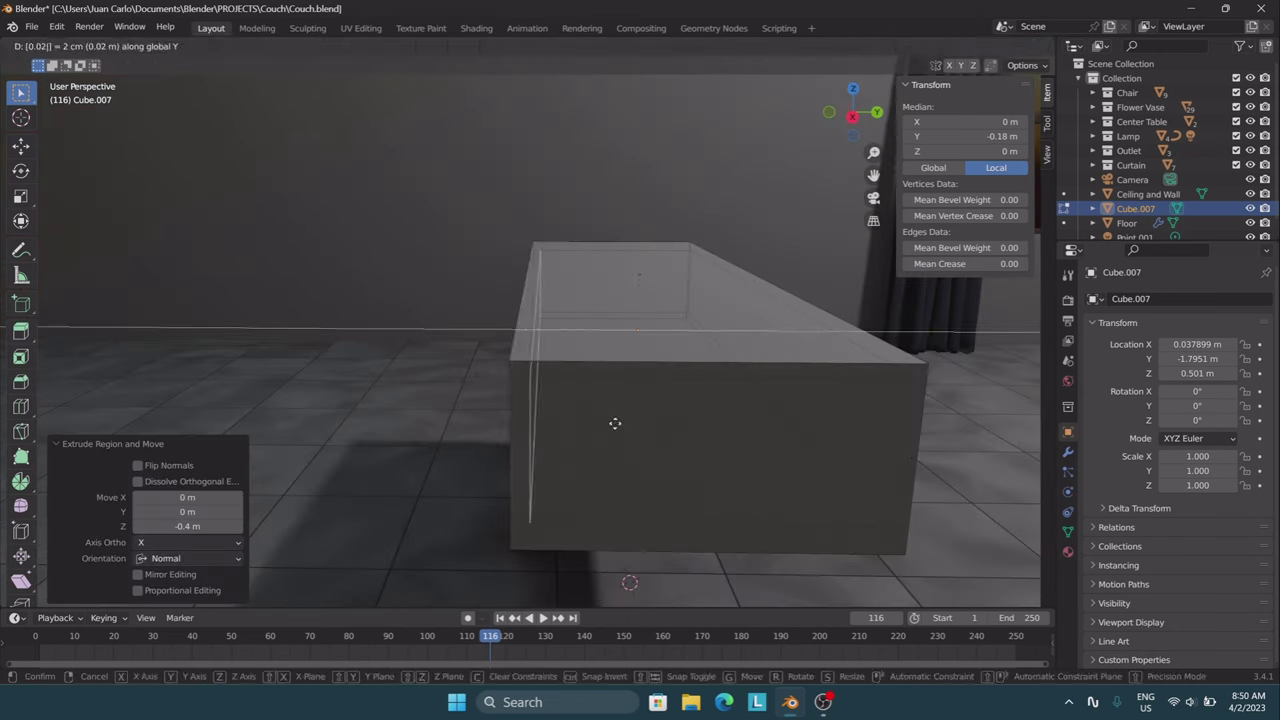
{"action": "key", "text": "Tab"}
Add a second cube scaled to 0.01 as a thin divider panel.
{"action": "key", "text": "shift+a"}
{"action": "type", "text": "s.01"}
{"action": "key", "text": "Return"}
{"action": "key", "text": "shift+grave"}
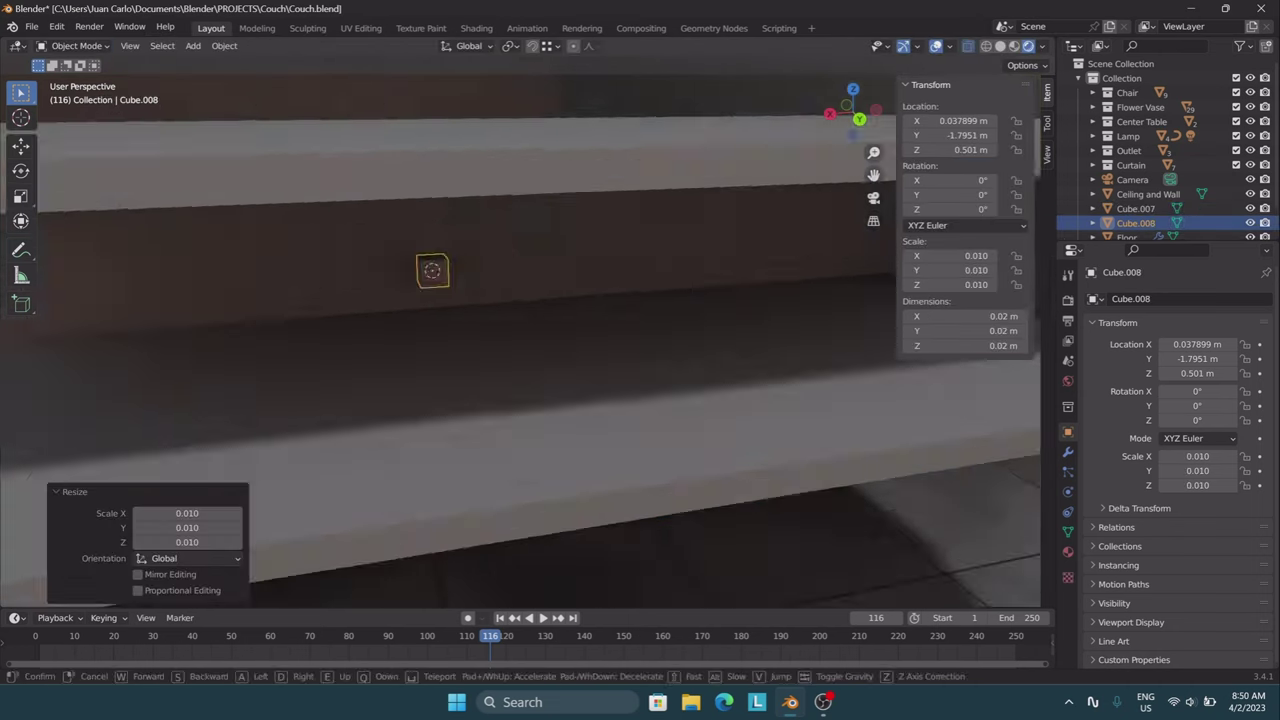
{"action": "key", "text": "s"}
{"action": "left_click", "coordinate": [428, 192]}
{"action": "key", "text": "Return"}
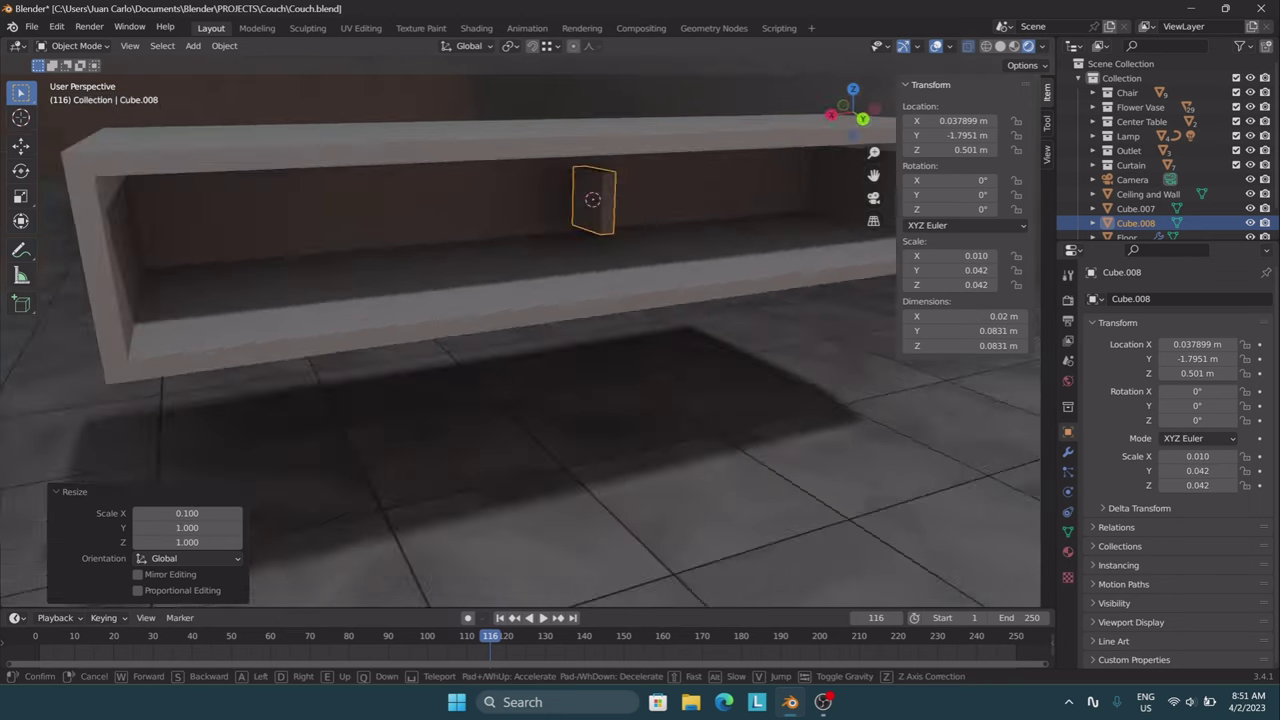
{"action": "key", "text": "Tab"}
Stretch the divider panel's faces to span the cabinet's full depth, using X-ray.
{"action": "key", "text": "g"}
{"action": "key", "text": "x"}
{"action": "key", "text": "alt+z"}
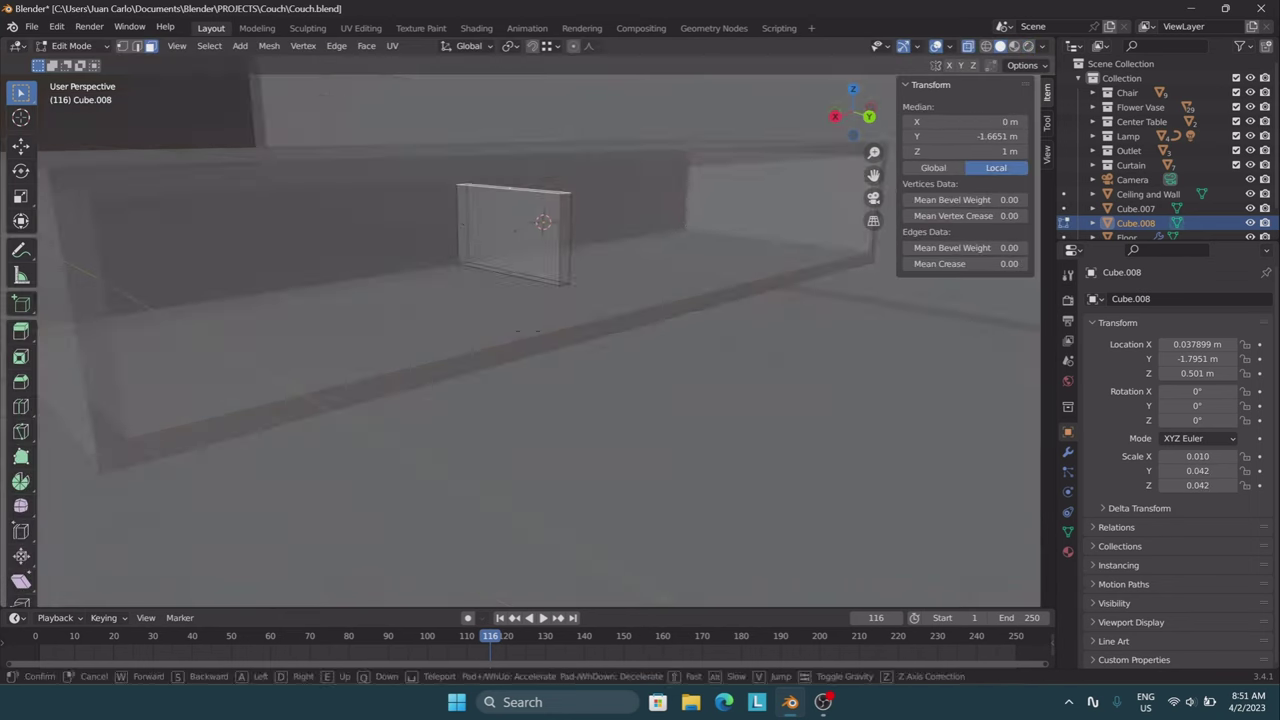
{"action": "key", "text": "g"}
{"action": "key", "text": "y"}
{"action": "left_click", "coordinate": [860, 283]}
{"action": "key", "text": "Tab"}
{"action": "key", "text": "alt+z"}
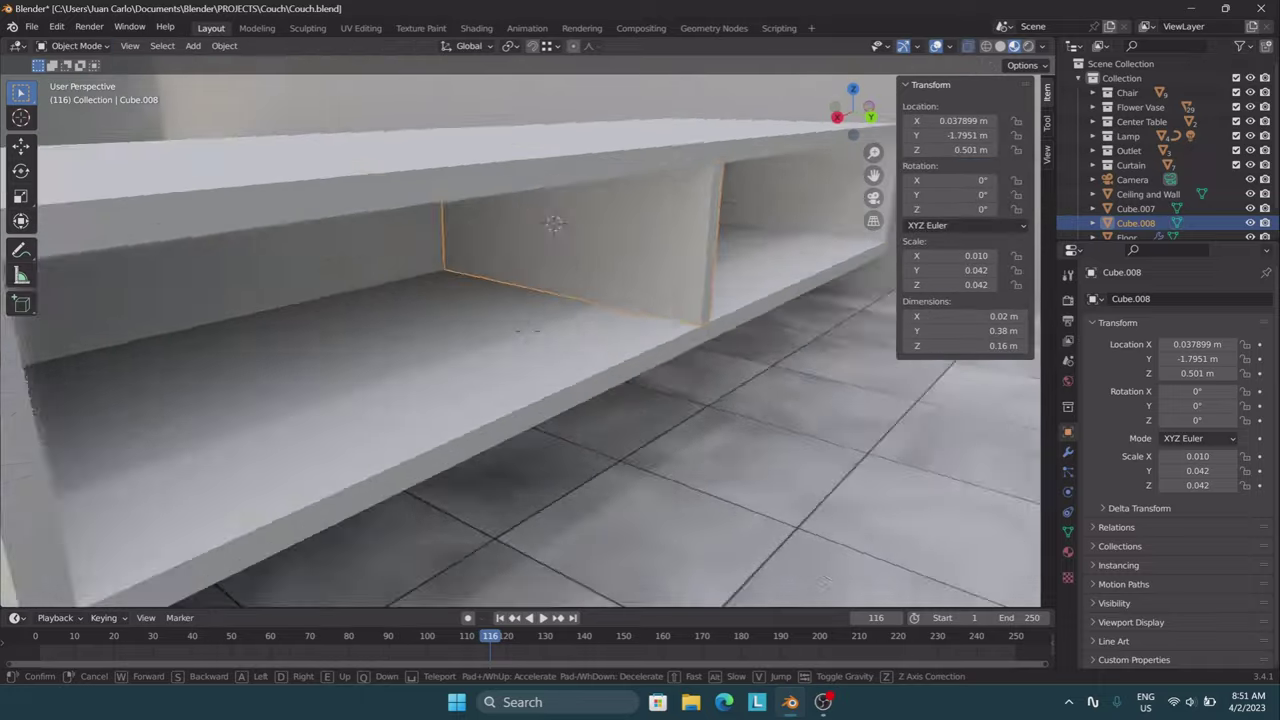
Adjust settings in the object's modifier panel.
{"action": "left_click", "coordinate": [1135, 208]}
{"action": "left_click", "coordinate": [1068, 452]}
{"action": "left_click", "coordinate": [1217, 299]}
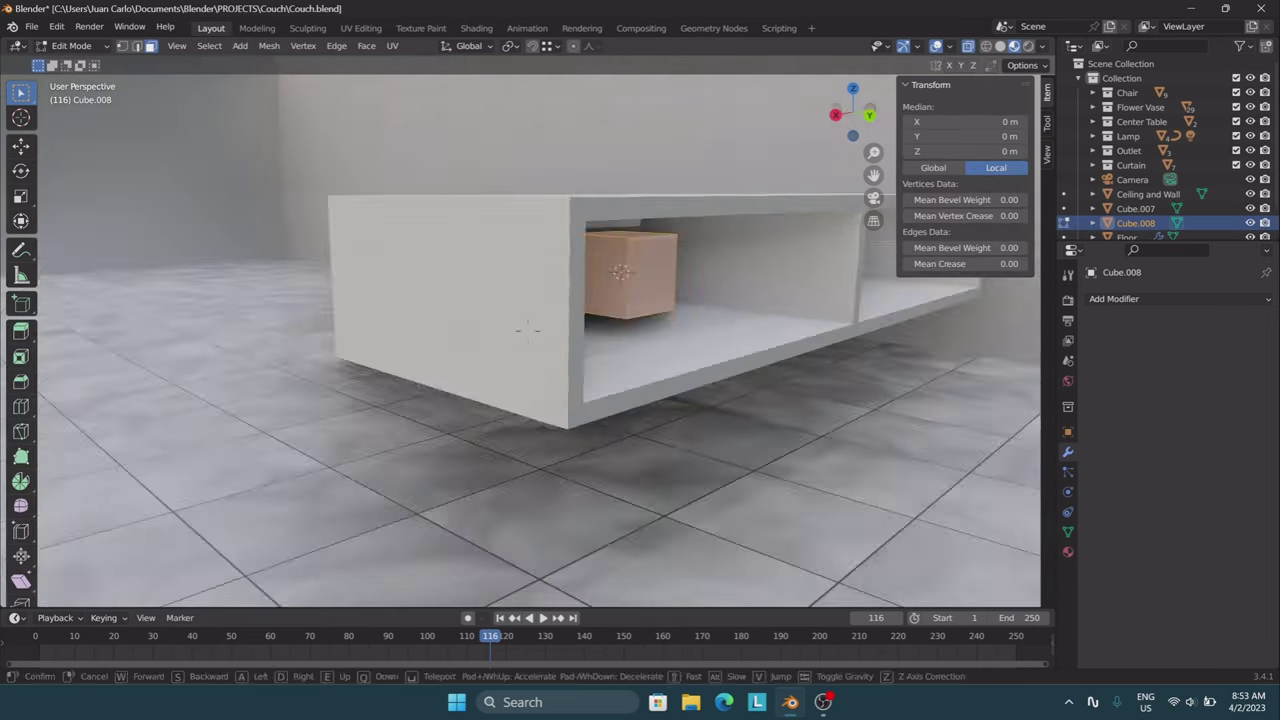
Move the block to fill the left compartment and align its front face.
{"action": "left_click", "coordinate": [527, 330]}
{"action": "key", "text": "g"}
{"action": "key", "text": "y"}
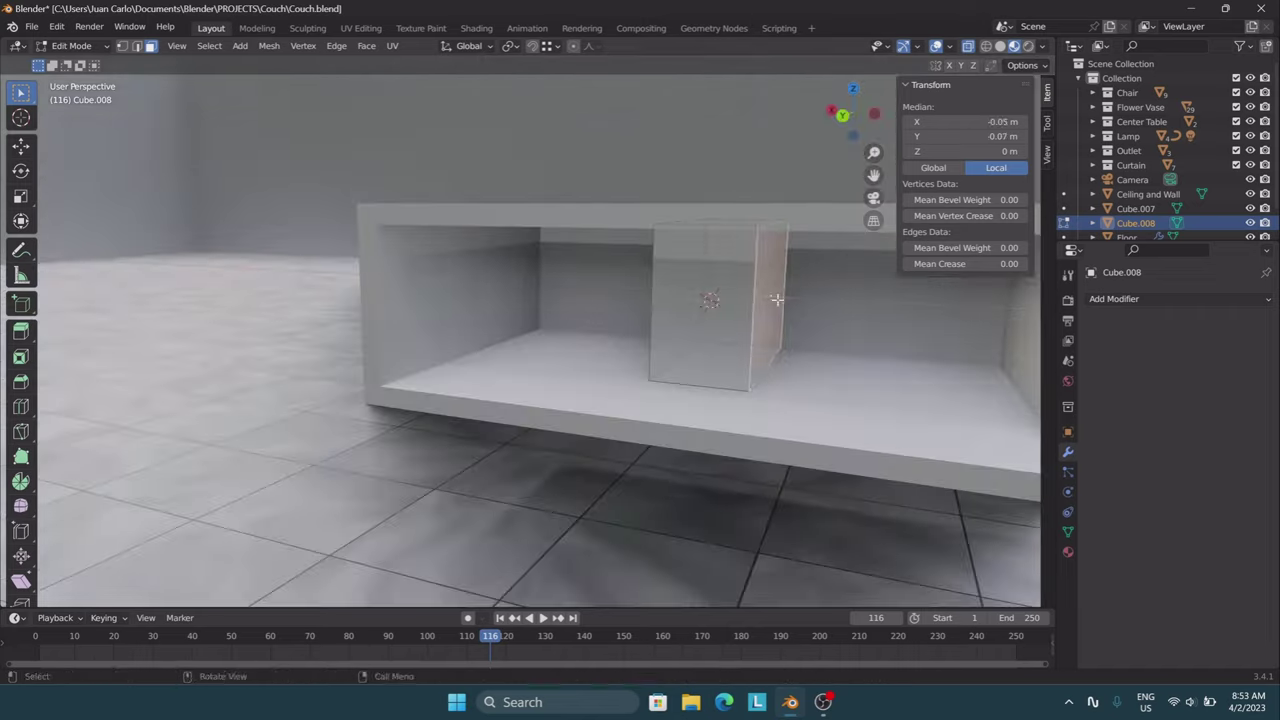
{"action": "key", "text": "g"}
{"action": "left_click", "coordinate": [548, 267]}
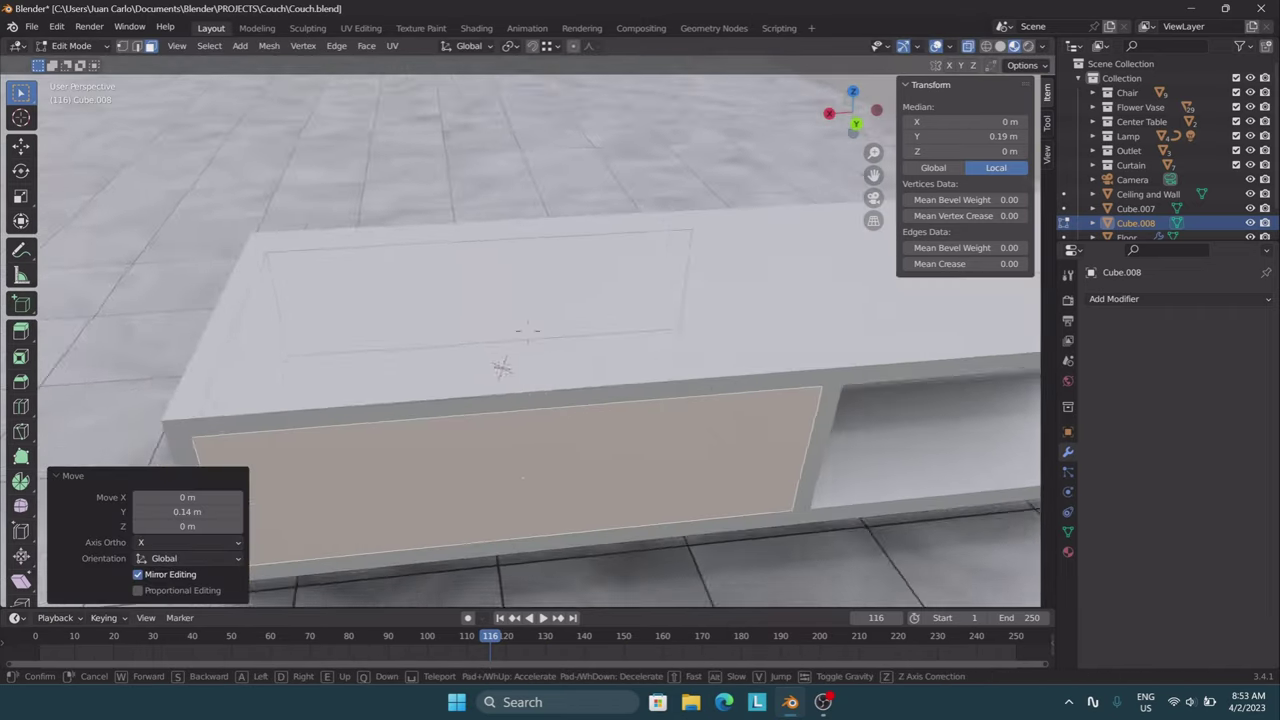
{"action": "key", "text": "g"}
{"action": "key", "text": "y"}
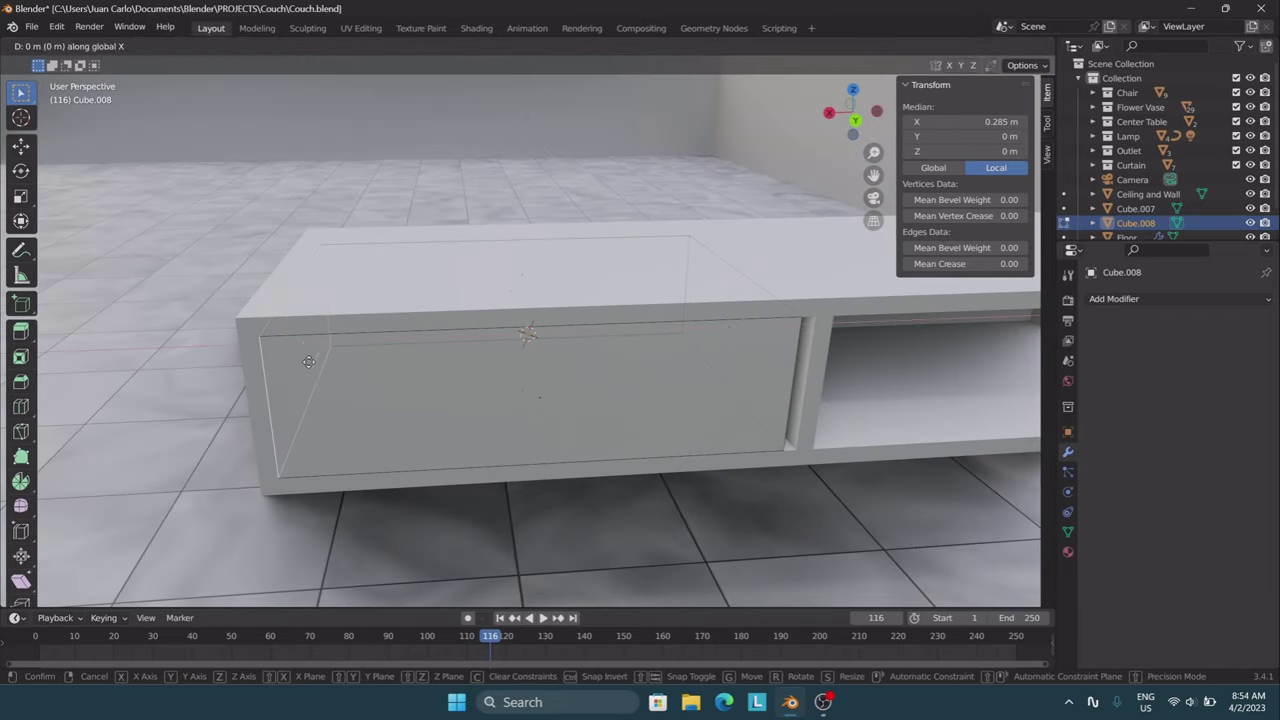
{"action": "left_click", "coordinate": [308, 361]}
Pull the drawer block out in front of the cabinet along Y.
{"action": "key", "text": "g"}
{"action": "key", "text": "x"}
{"action": "key", "text": "Escape"}
{"action": "key", "text": "Tab"}
{"action": "middle_click_drag", "start_coordinate": [308, 361], "coordinate": [360, 329]}
{"action": "key", "text": "Tab"}
{"action": "left_click", "coordinate": [360, 329]}
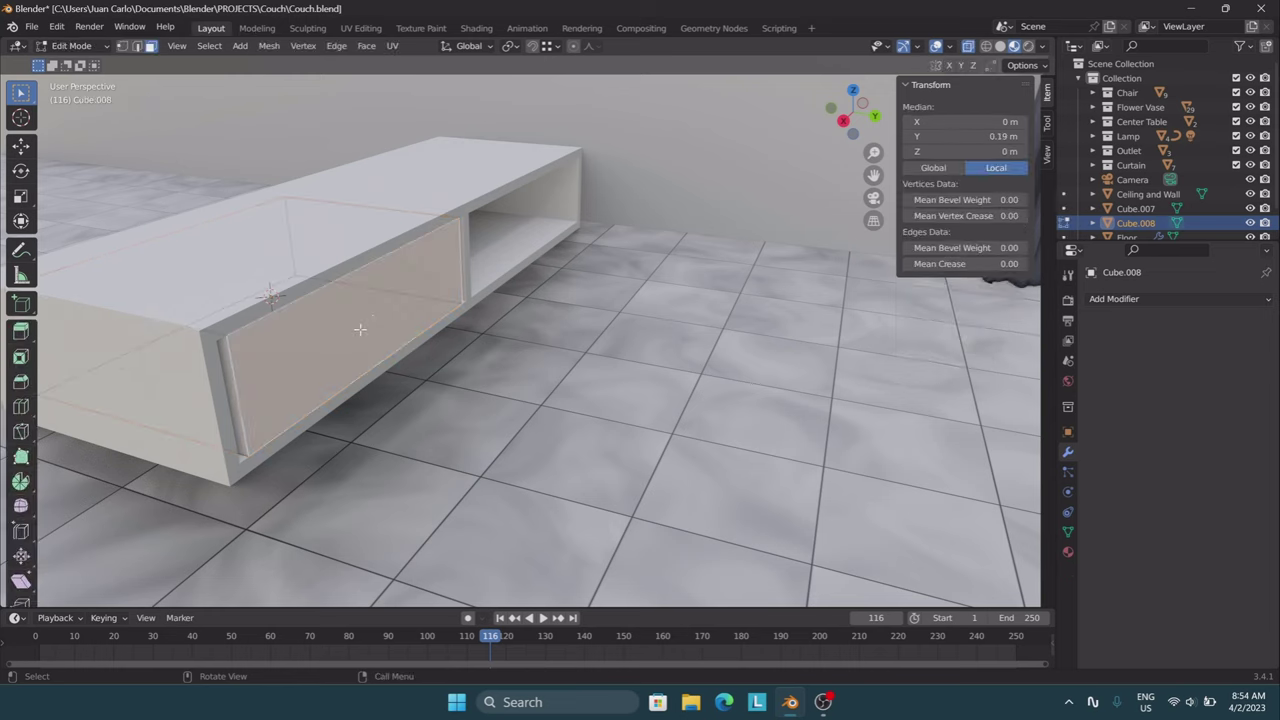
Inset the drawer's top face by 0.018 m and extrude it down to hollow the box.
{"action": "key", "text": "i"}
{"action": "left_click", "coordinate": [560, 368]}
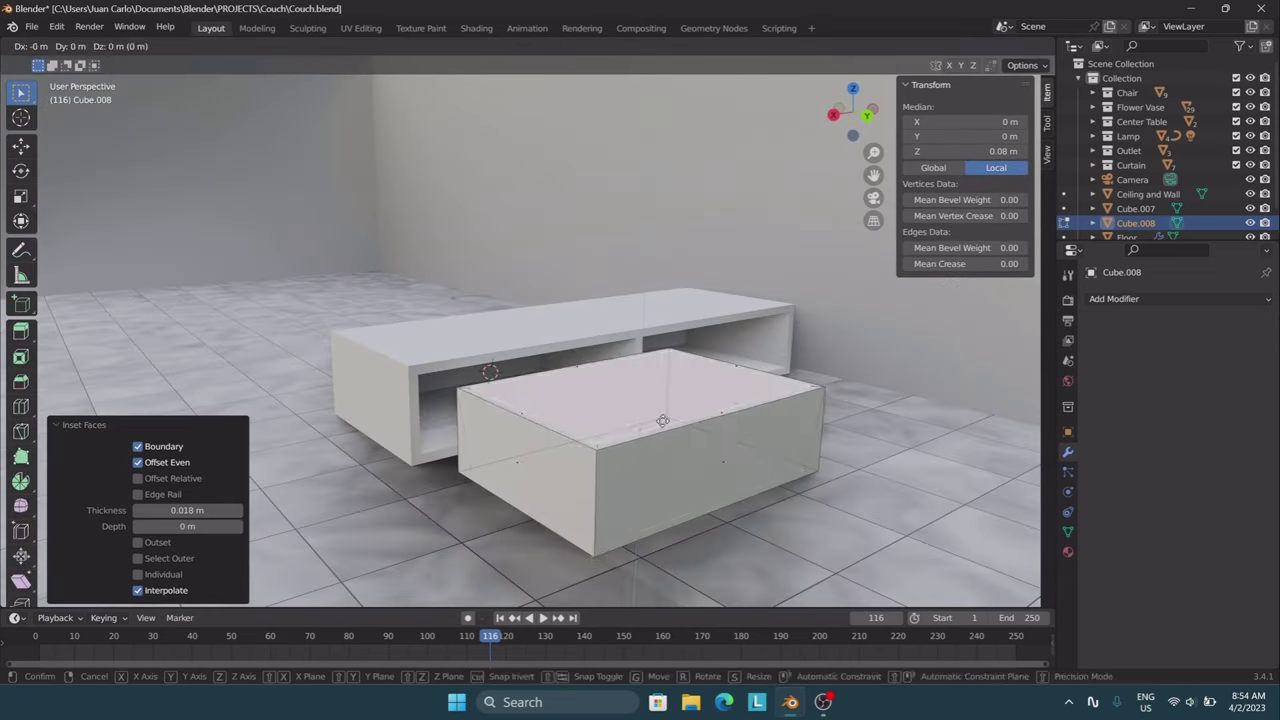
{"action": "key", "text": "e"}
{"action": "key", "text": "Return"}
{"action": "key", "text": "shift+grave"}
{"action": "key", "text": "w"}
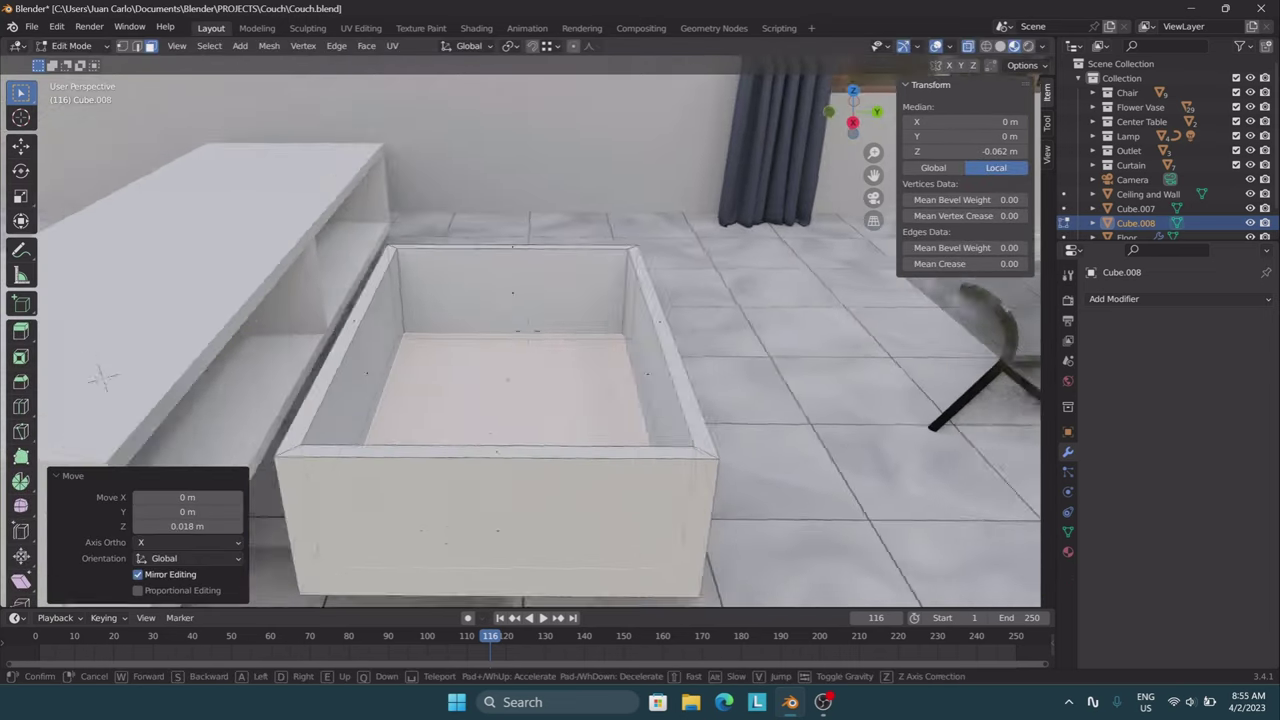
{"action": "left_click", "coordinate": [336, 344]}
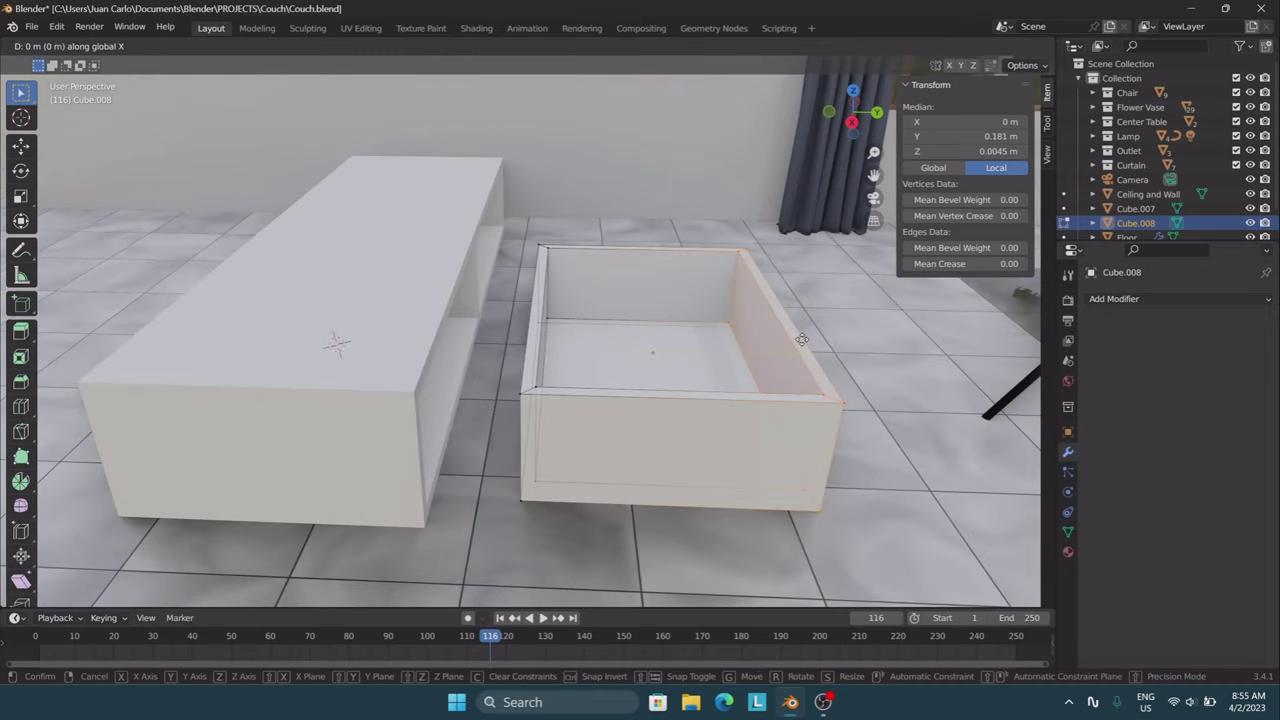
{"action": "type", "text": "0"}
{"action": "key", "text": "Escape"}
{"action": "middle_click_drag", "start_coordinate": [802, 339], "coordinate": [575, 428]}
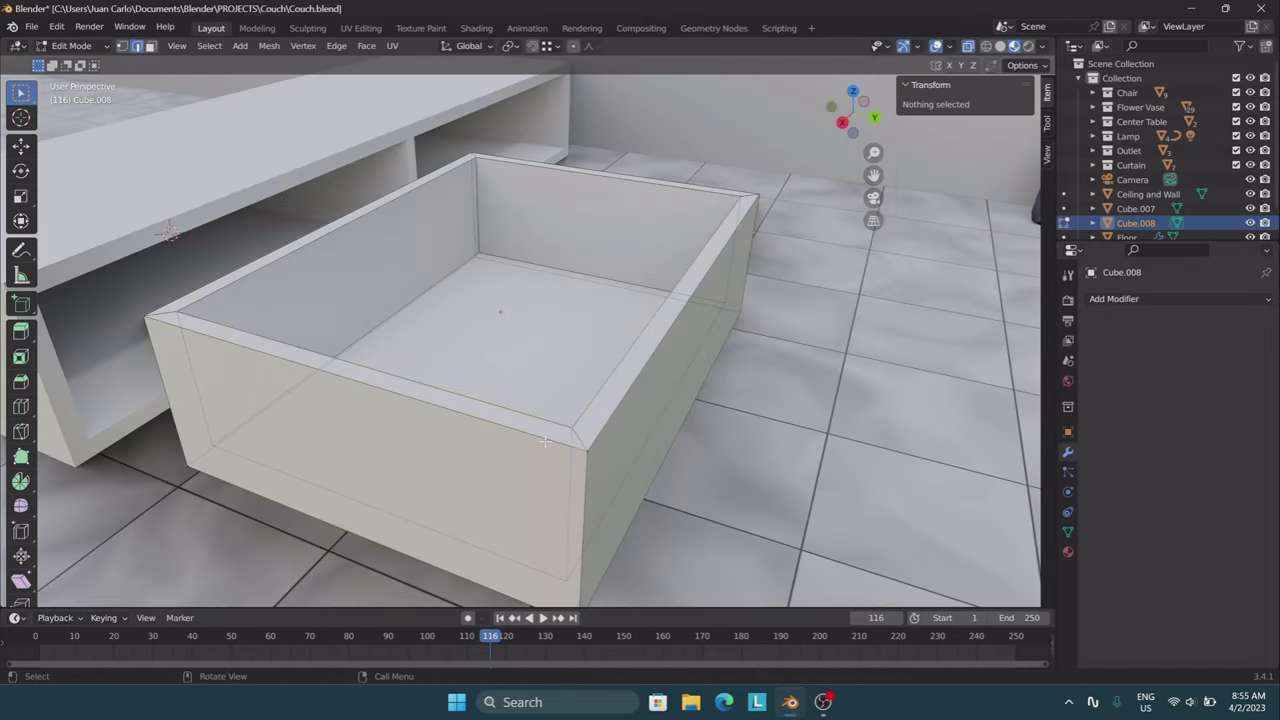
Slide the drawer's front vertices and subdivide its edges to outline the front panel.
{"action": "left_click", "coordinate": [545, 441], "text": "alt"}
{"action": "key", "text": "shift+v"}
{"action": "left_click", "coordinate": [625, 533]}
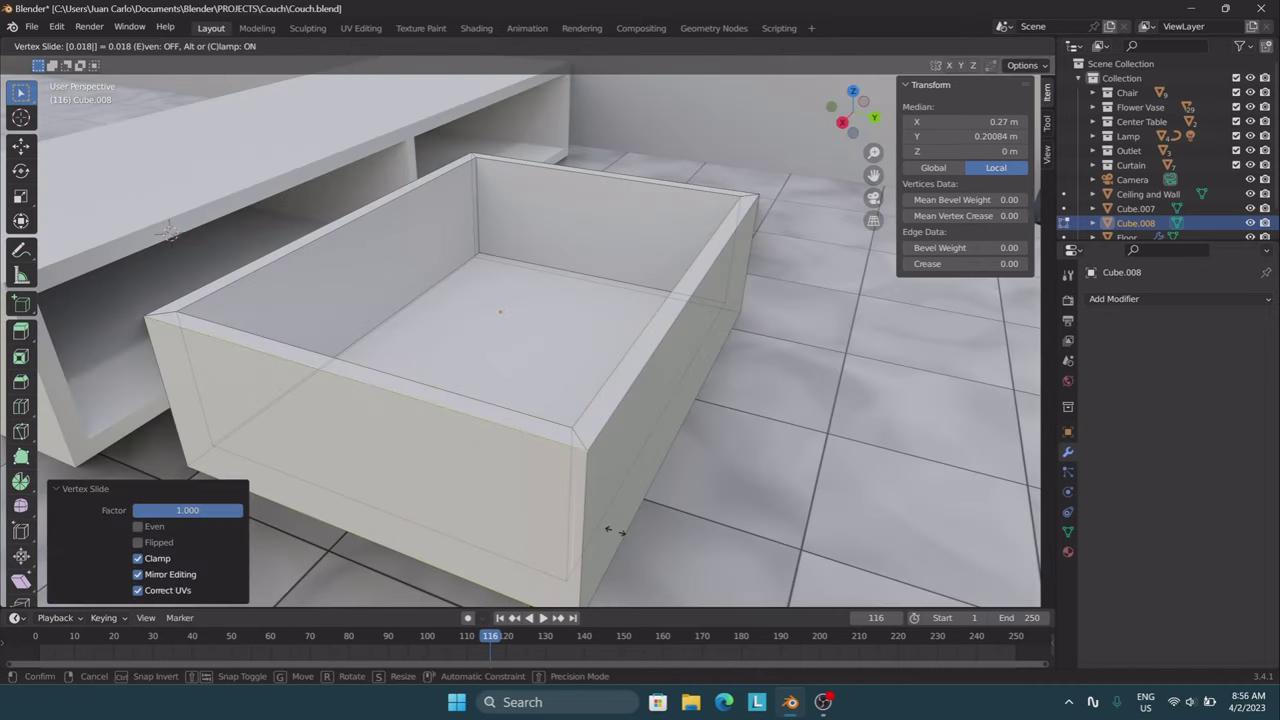
{"action": "left_click", "coordinate": [614, 531]}
{"action": "middle_click_drag", "start_coordinate": [614, 531], "coordinate": [660, 400]}
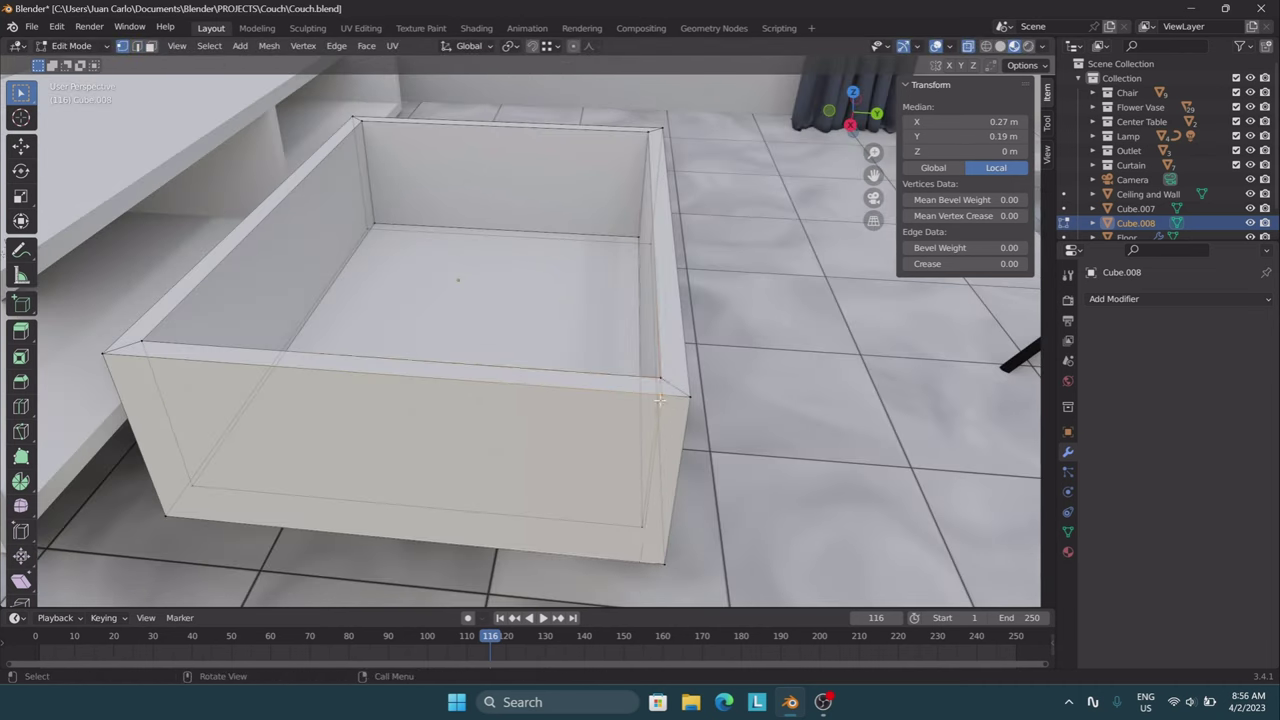
{"action": "left_click", "coordinate": [632, 543], "text": "alt"}
{"action": "middle_click_drag", "start_coordinate": [632, 543], "coordinate": [632, 500]}
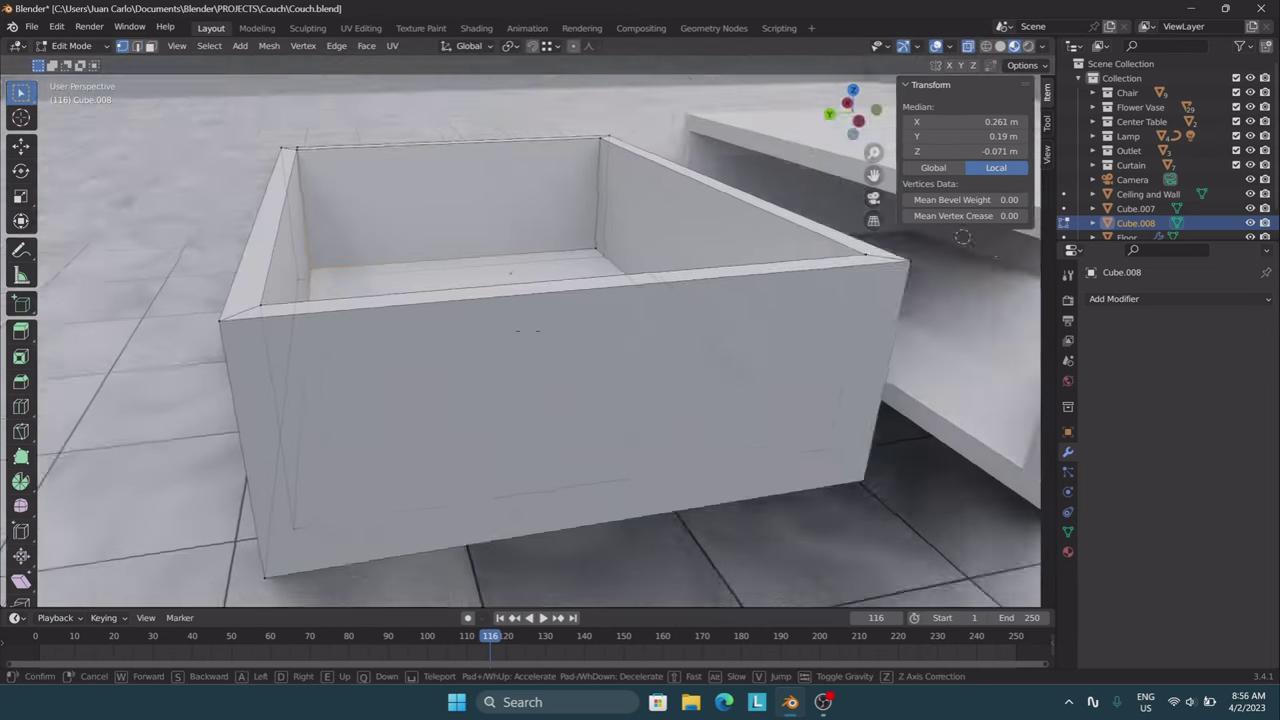
{"action": "right_click", "coordinate": [632, 500]}
{"action": "left_click", "coordinate": [615, 370]}
{"action": "key", "text": "shift+v"}
{"action": "left_click", "coordinate": [244, 375]}
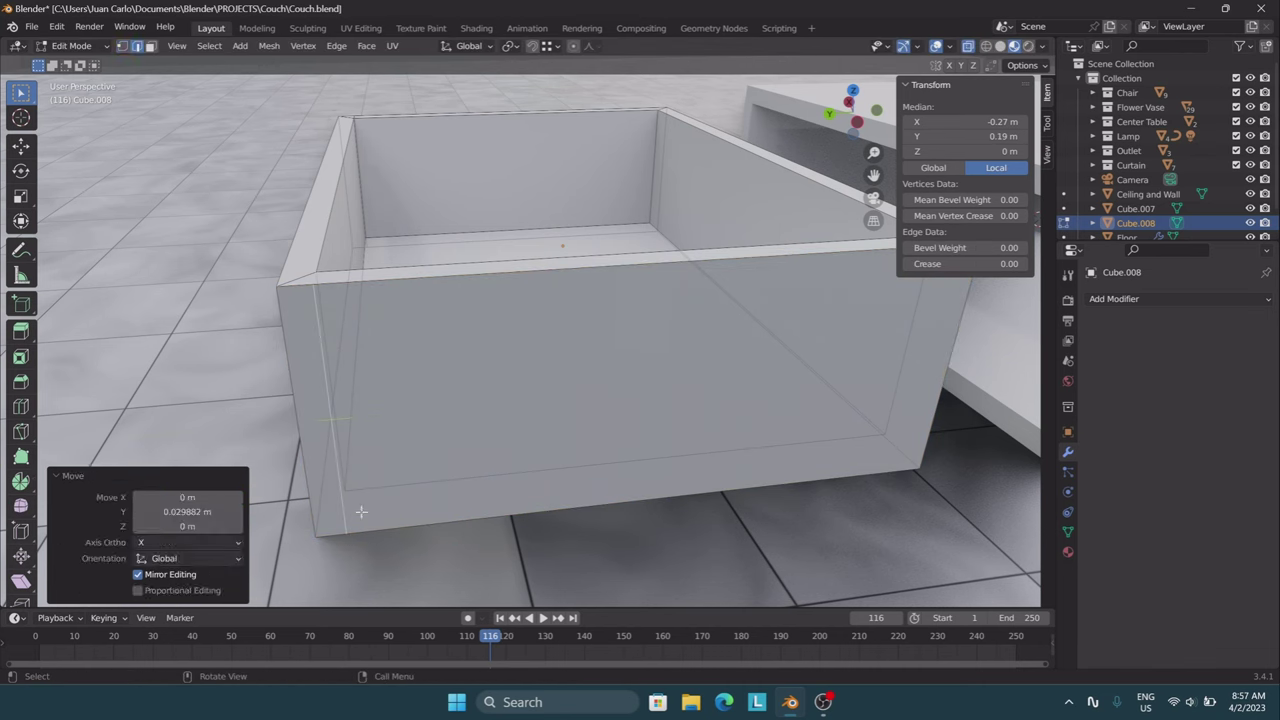
Extrude a front lip on the drawer and position its edge.
{"action": "middle_click_drag", "start_coordinate": [378, 246], "coordinate": [555, 208]}
{"action": "middle_click_drag", "start_coordinate": [630, 306], "coordinate": [370, 330]}
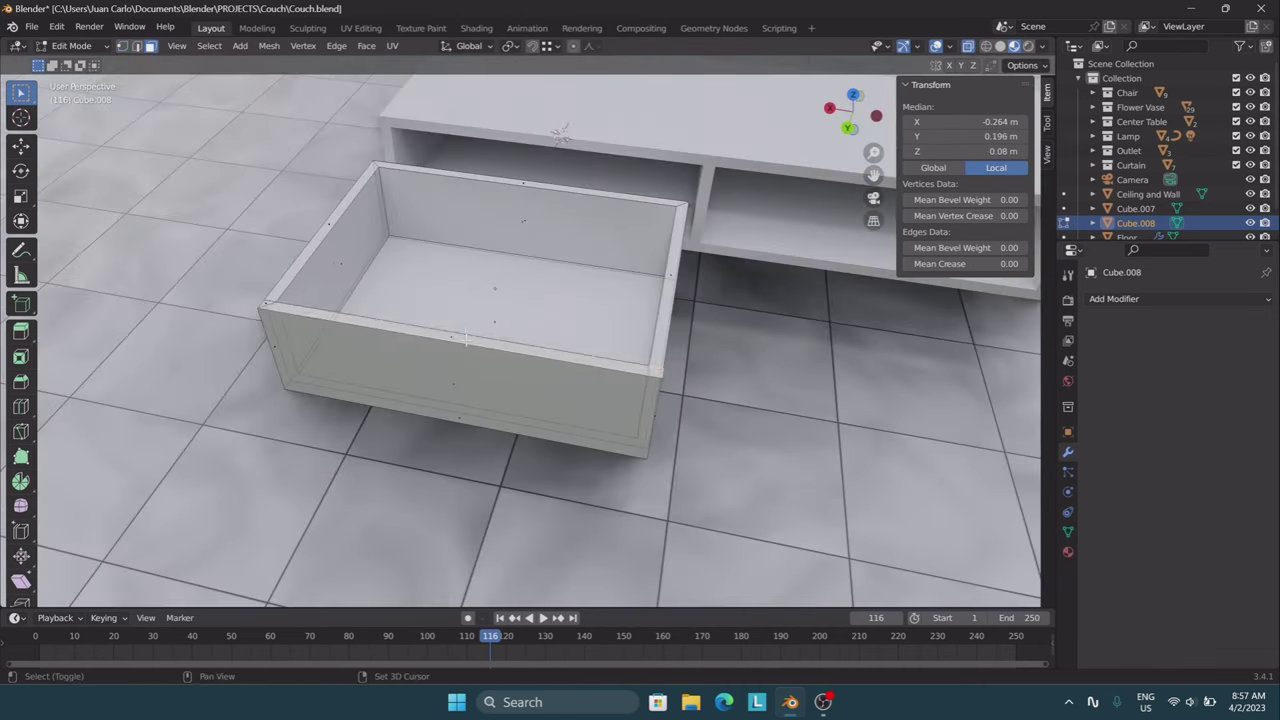
{"action": "type", "text": "0."}
{"action": "left_click", "coordinate": [363, 265]}
{"action": "middle_click_drag", "start_coordinate": [363, 265], "coordinate": [508, 449]}
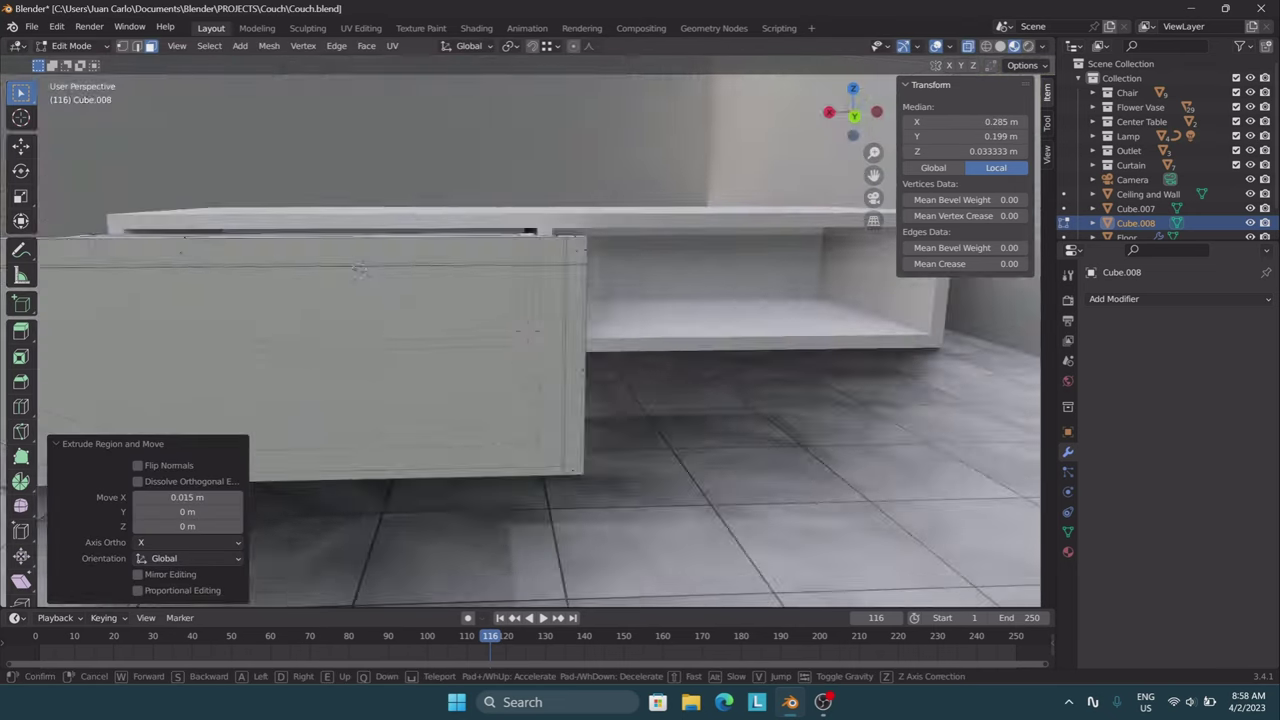
{"action": "mouse_move", "coordinate": [612, 373]}
{"action": "middle_mouse_down"}
{"action": "mouse_move", "coordinate": [433, 453]}
{"action": "mouse_move", "coordinate": [601, 415]}
{"action": "middle_mouse_up"}
{"action": "left_click", "coordinate": [434, 453]}
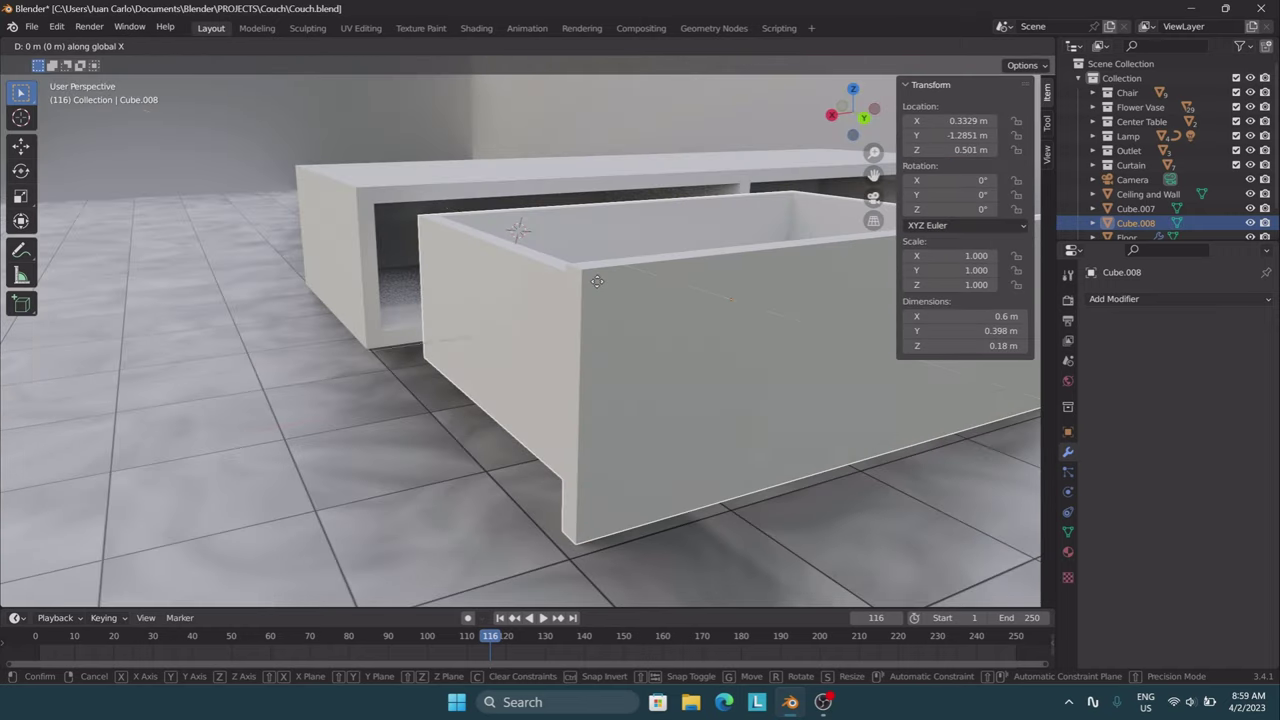
{"action": "left_click", "coordinate": [597, 281]}
Adjust the drawer's bottom and vertical front edges so it fits the cabinet.
{"action": "mouse_move", "coordinate": [597, 281]}
{"action": "middle_mouse_down"}
{"action": "mouse_move", "coordinate": [481, 355]}
{"action": "mouse_move", "coordinate": [194, 368]}
{"action": "middle_mouse_up"}
{"action": "left_click", "coordinate": [481, 355]}
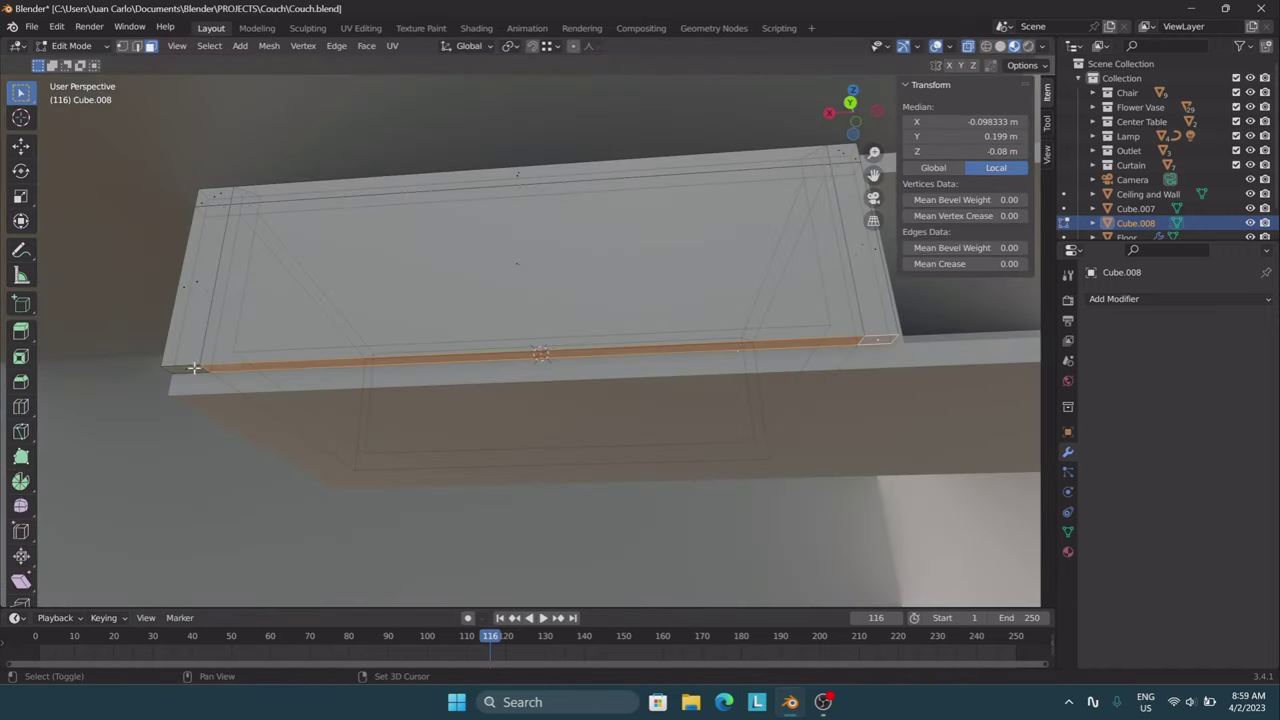
{"action": "left_click", "coordinate": [708, 416]}
{"action": "middle_click_drag", "start_coordinate": [708, 416], "coordinate": [580, 376]}
{"action": "left_click", "coordinate": [580, 376]}
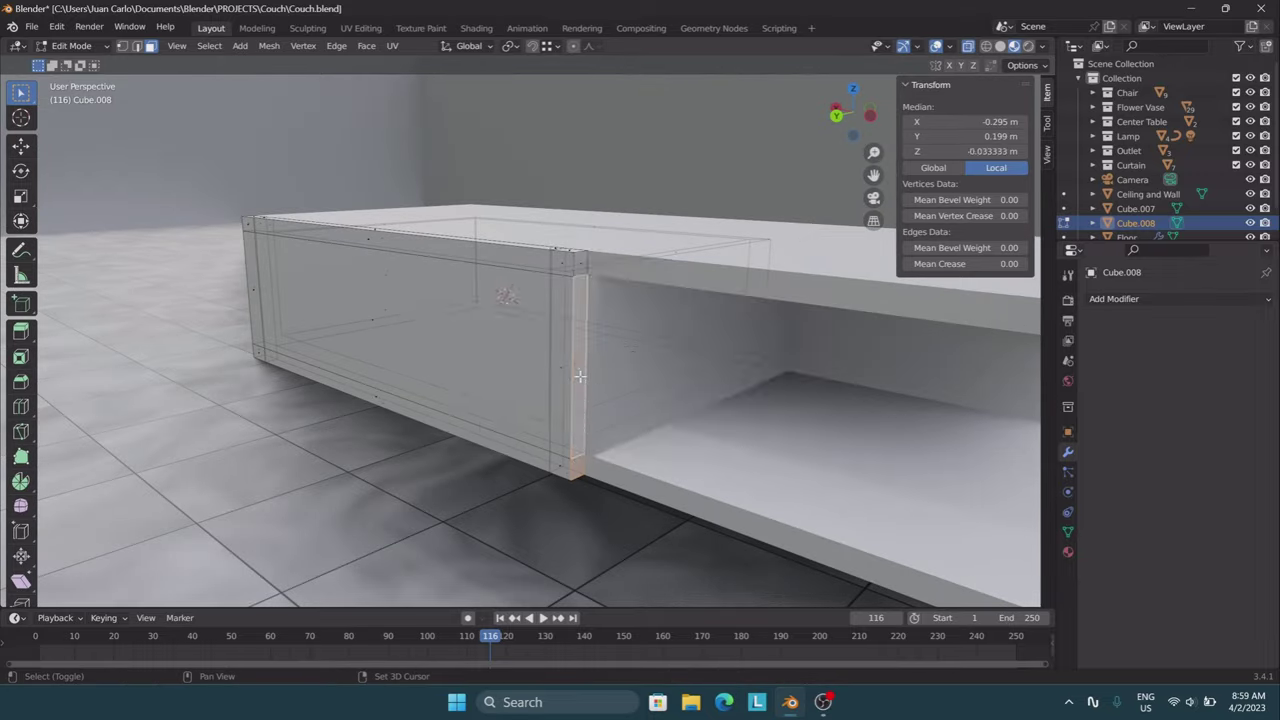
{"action": "left_click", "coordinate": [633, 365]}
{"action": "key", "text": "Tab"}
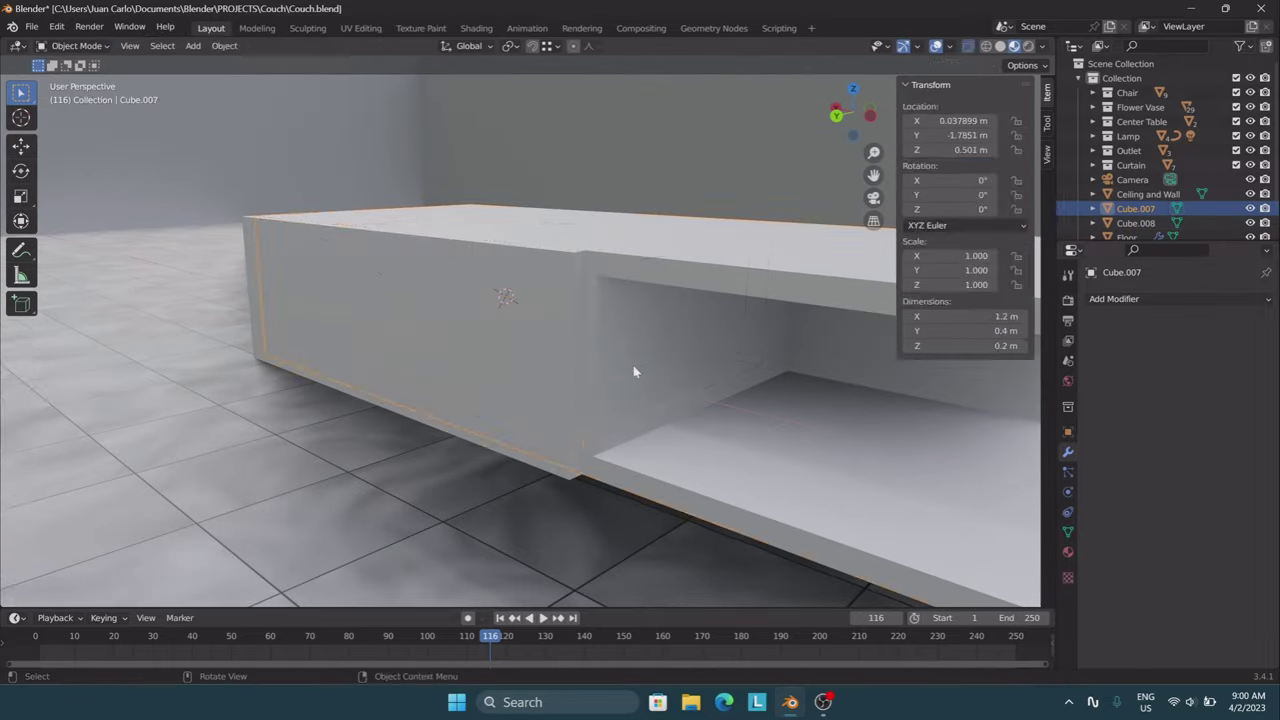
Duplicate the drawer and mirror the copy along X into the second compartment.
{"action": "left_click", "coordinate": [224, 46]}
{"action": "key", "text": "shift+d"}
{"action": "right_click", "coordinate": [476, 355]}
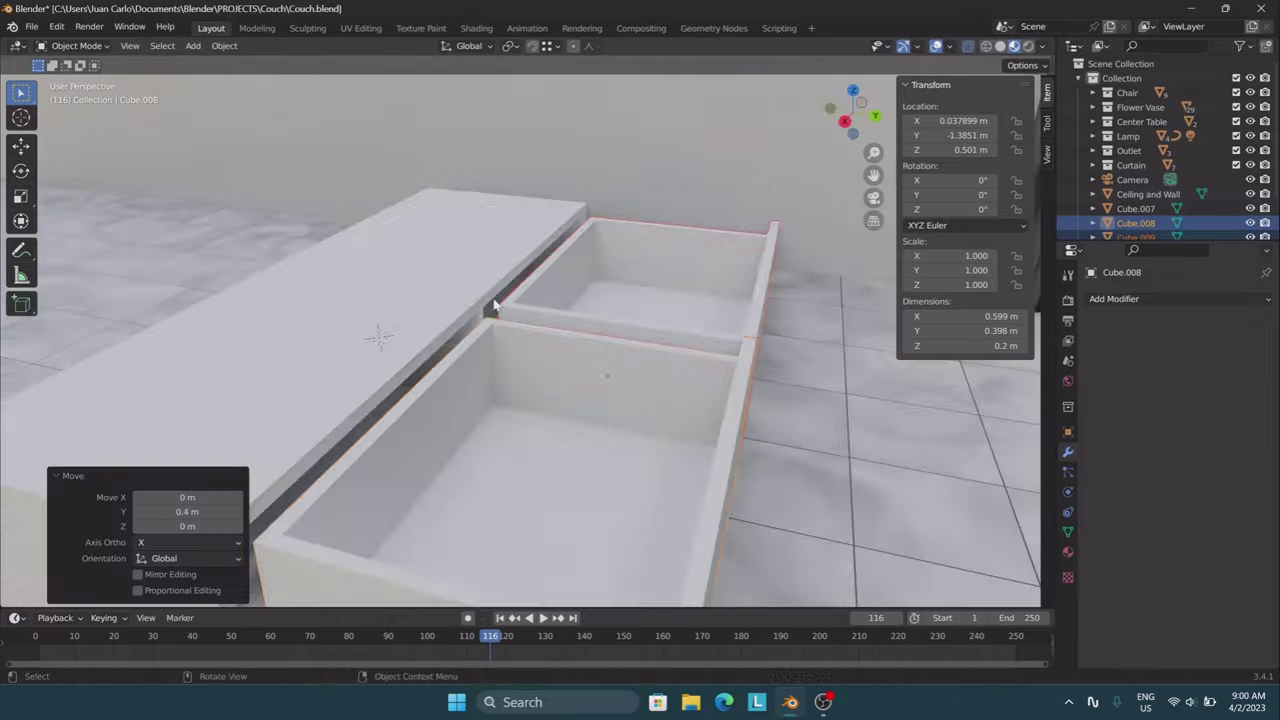
{"action": "middle_click_drag", "start_coordinate": [493, 304], "coordinate": [479, 330]}
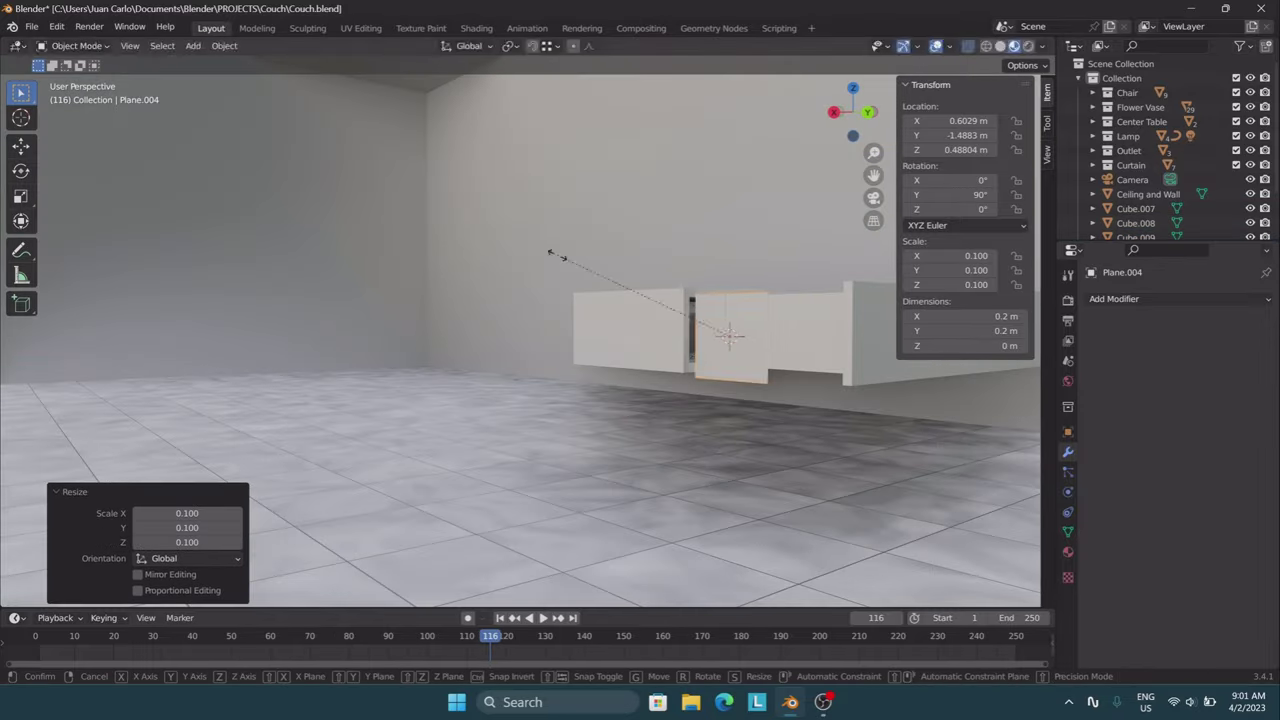
Flatten the plane and extrude its edges into a C-channel rail profile.
{"action": "left_click", "coordinate": [549, 252]}
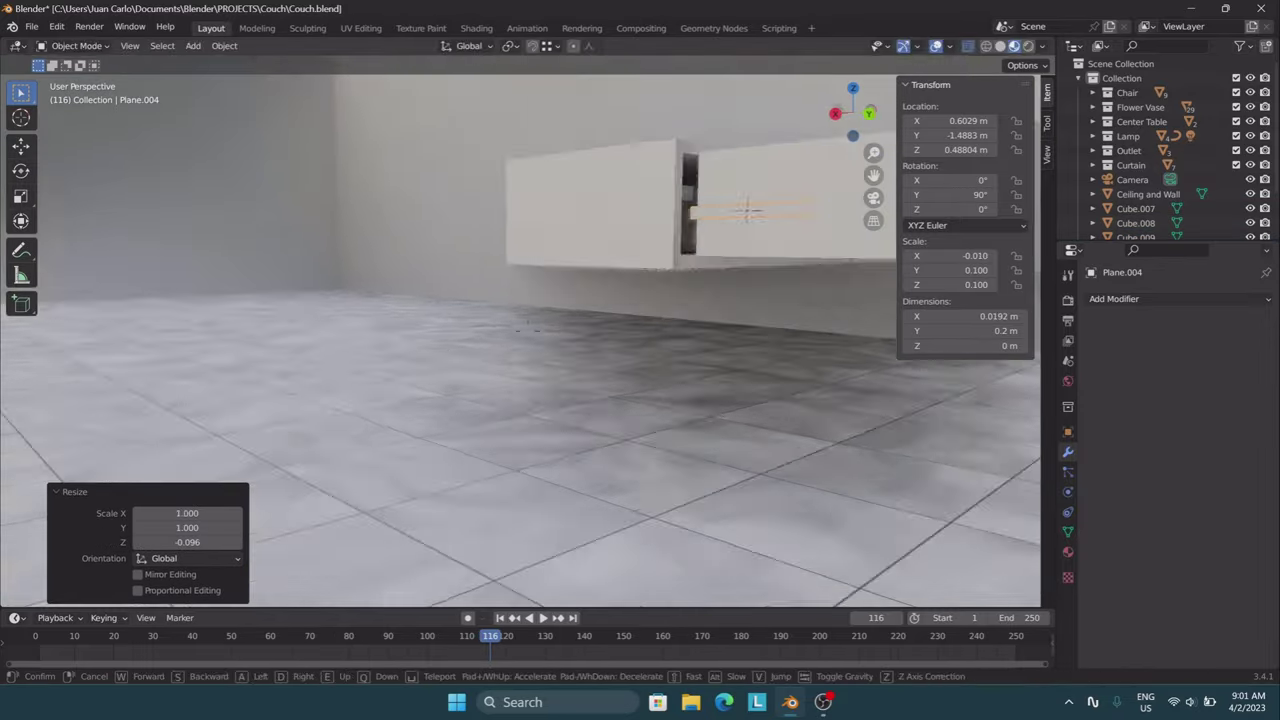
{"action": "scroll", "coordinate": [549, 252], "scroll_direction": "up", "scroll_amount": 5}
{"action": "middle_click_drag", "start_coordinate": [579, 349], "coordinate": [527, 315]}
{"action": "key", "text": "Tab"}
{"action": "key", "text": "e"}
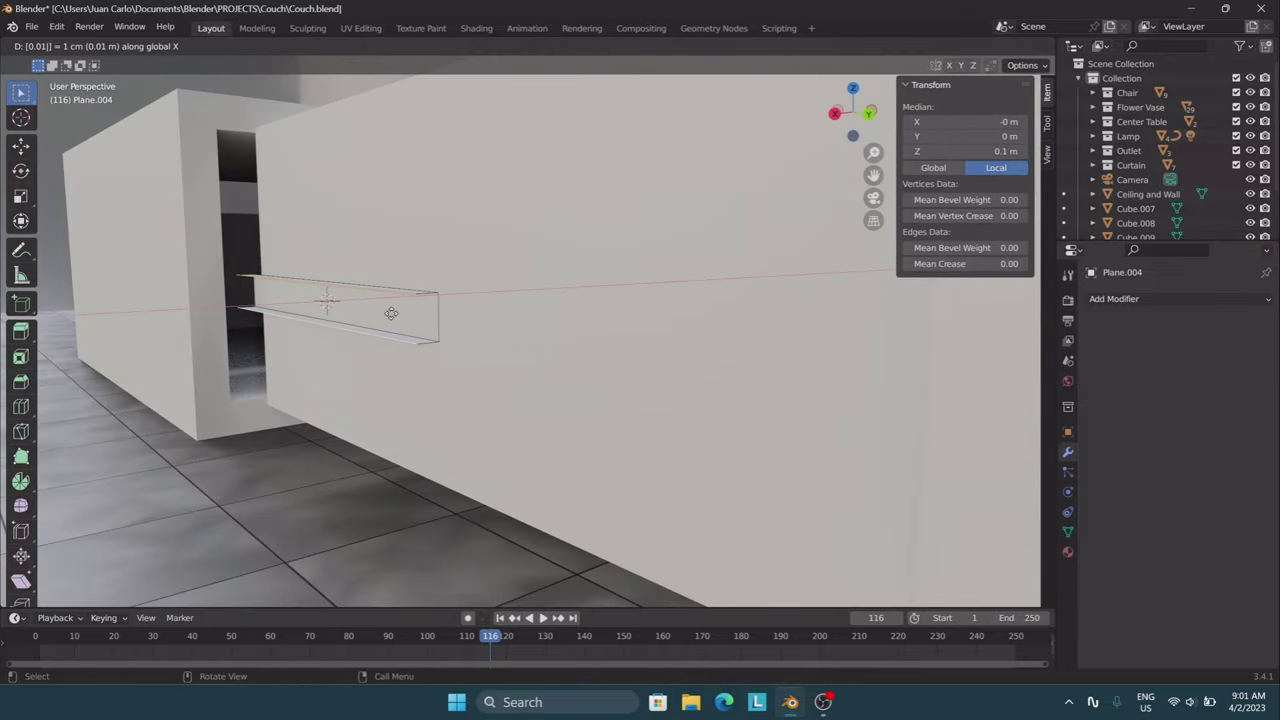
{"action": "left_click", "coordinate": [391, 311]}
{"action": "mouse_move", "coordinate": [391, 311]}
{"action": "middle_mouse_down"}
{"action": "mouse_move", "coordinate": [526, 331]}
{"action": "mouse_move", "coordinate": [463, 318]}
{"action": "mouse_move", "coordinate": [560, 300]}
{"action": "mouse_move", "coordinate": [615, 240]}
{"action": "mouse_move", "coordinate": [620, 168]}
{"action": "middle_mouse_up"}
{"action": "left_click", "coordinate": [498, 316]}
{"action": "key", "text": "e"}
{"action": "left_click", "coordinate": [560, 300]}
{"action": "left_click", "coordinate": [620, 168]}
{"action": "left_click", "coordinate": [587, 247]}
{"action": "mouse_move", "coordinate": [587, 247]}
{"action": "middle_mouse_down"}
{"action": "mouse_move", "coordinate": [622, 228]}
{"action": "mouse_move", "coordinate": [572, 205]}
{"action": "mouse_move", "coordinate": [526, 216]}
{"action": "middle_mouse_up"}
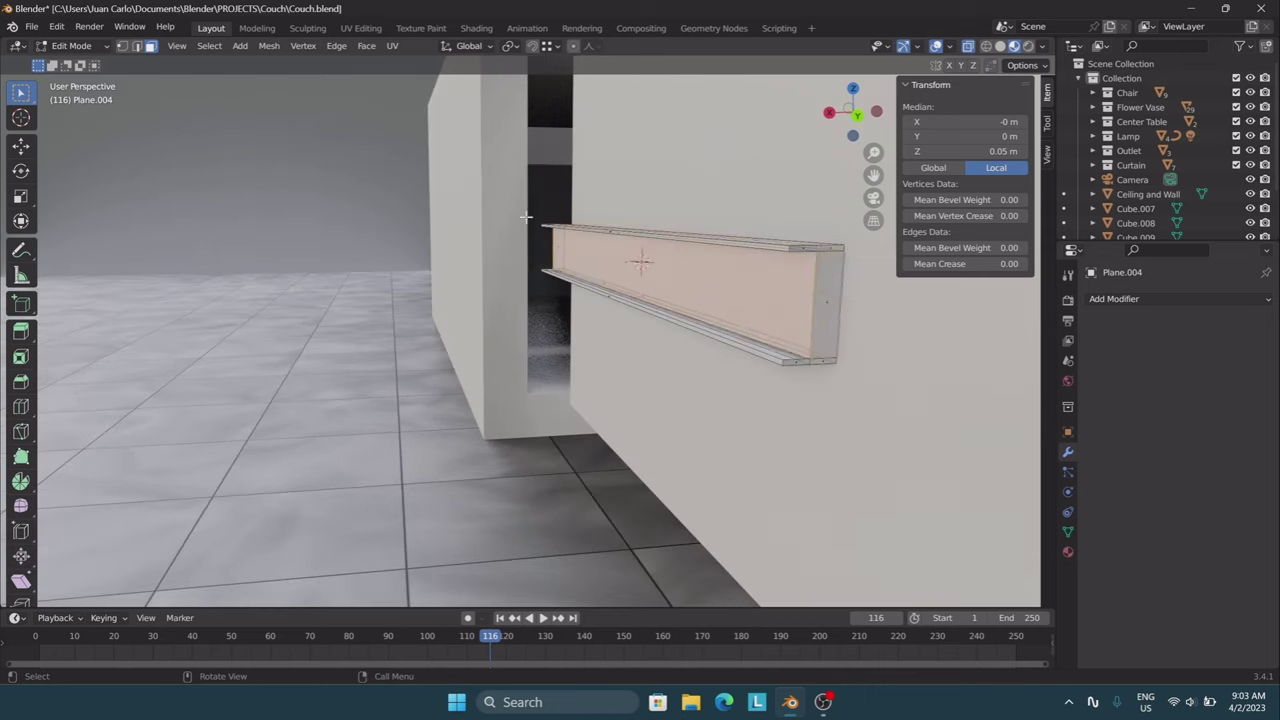
Reposition the rail profile, dissolve extra vertices and move a corner vertex.
{"action": "key", "text": "a"}
{"action": "key", "text": "alt+a"}
{"action": "key", "text": "a"}
{"action": "key", "text": "g"}
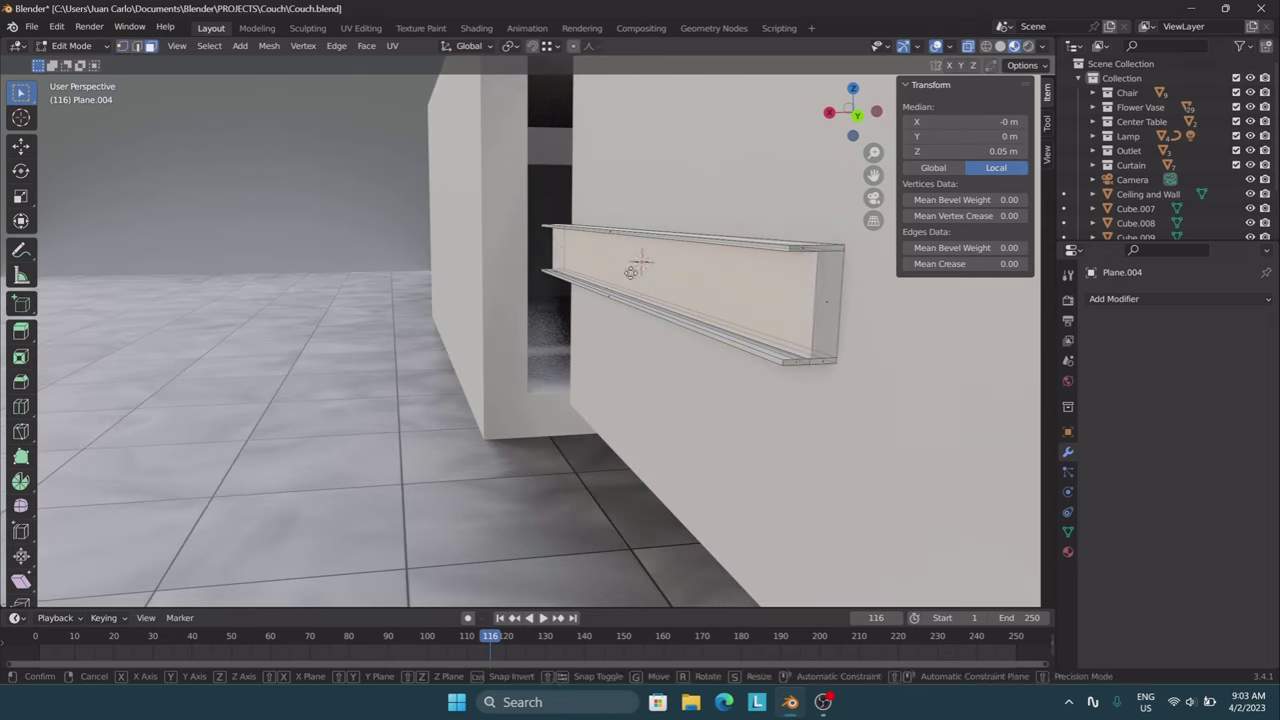
{"action": "left_click", "coordinate": [635, 277]}
{"action": "middle_click_drag", "start_coordinate": [635, 277], "coordinate": [571, 340]}
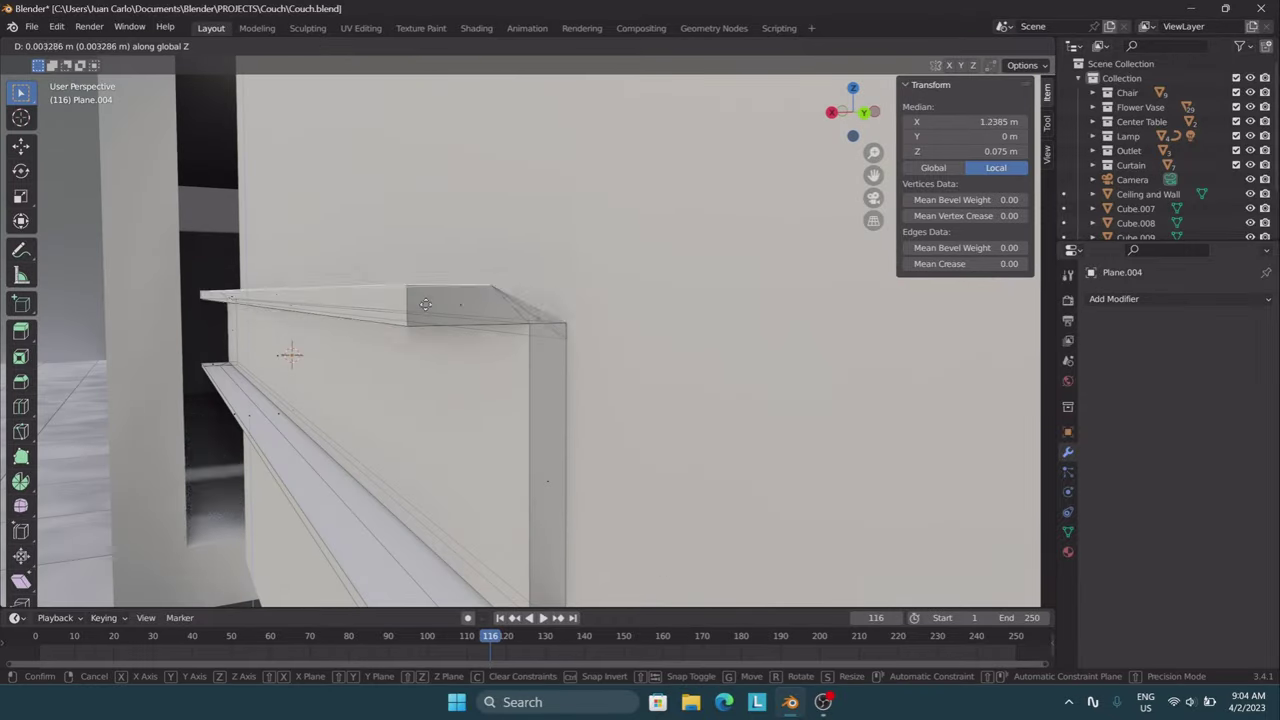
{"action": "left_click", "coordinate": [425, 304]}
{"action": "mouse_move", "coordinate": [425, 304]}
{"action": "middle_mouse_down"}
{"action": "mouse_move", "coordinate": [423, 286]}
{"action": "mouse_move", "coordinate": [326, 340]}
{"action": "middle_mouse_up"}
{"action": "key", "text": "alt+a"}
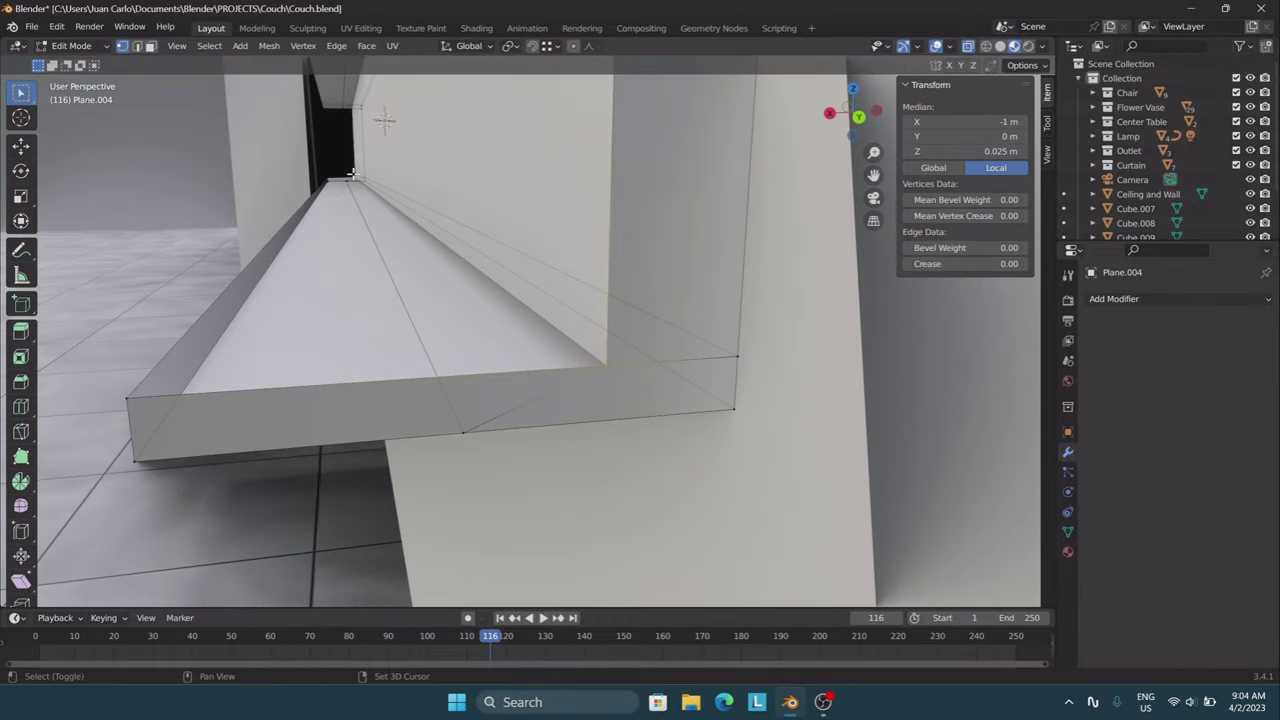
{"action": "left_click", "coordinate": [344, 388]}
{"action": "middle_click_drag", "start_coordinate": [344, 388], "coordinate": [552, 377]}
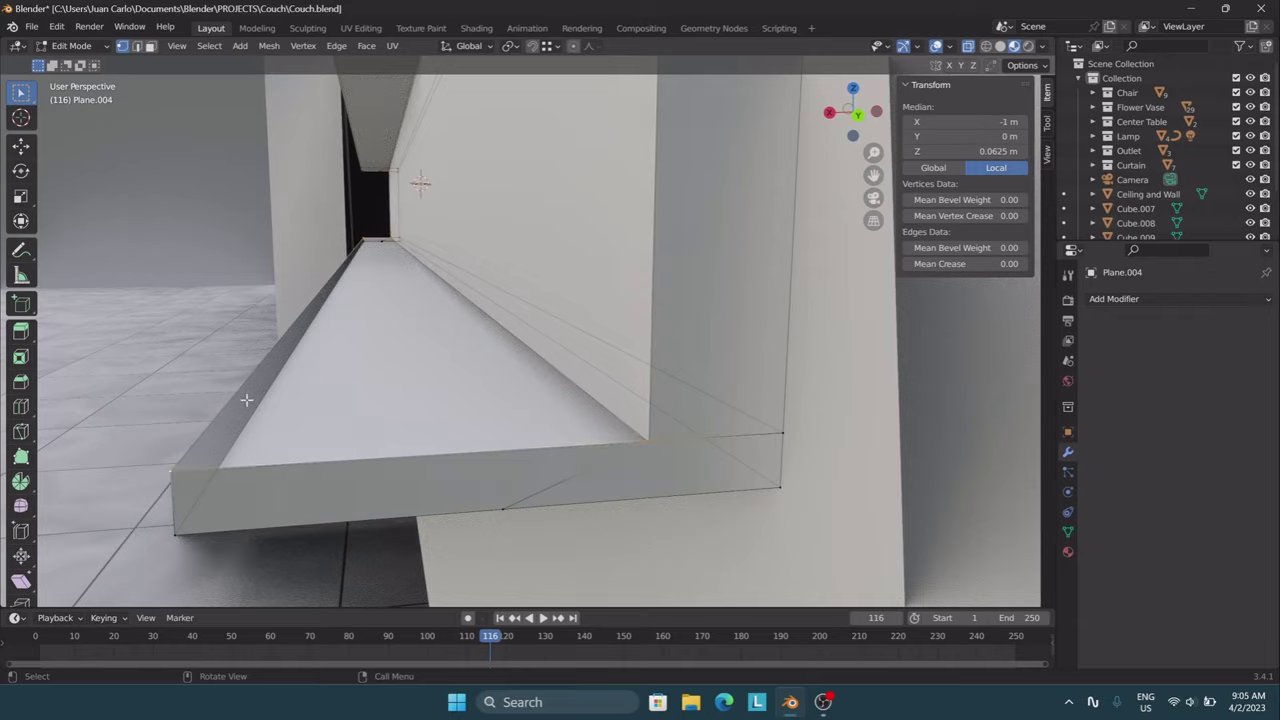
{"action": "mouse_move", "coordinate": [246, 400]}
{"action": "middle_mouse_down"}
{"action": "mouse_move", "coordinate": [523, 331]}
{"action": "mouse_move", "coordinate": [554, 251]}
{"action": "middle_mouse_up"}
{"action": "left_click", "coordinate": [554, 251]}
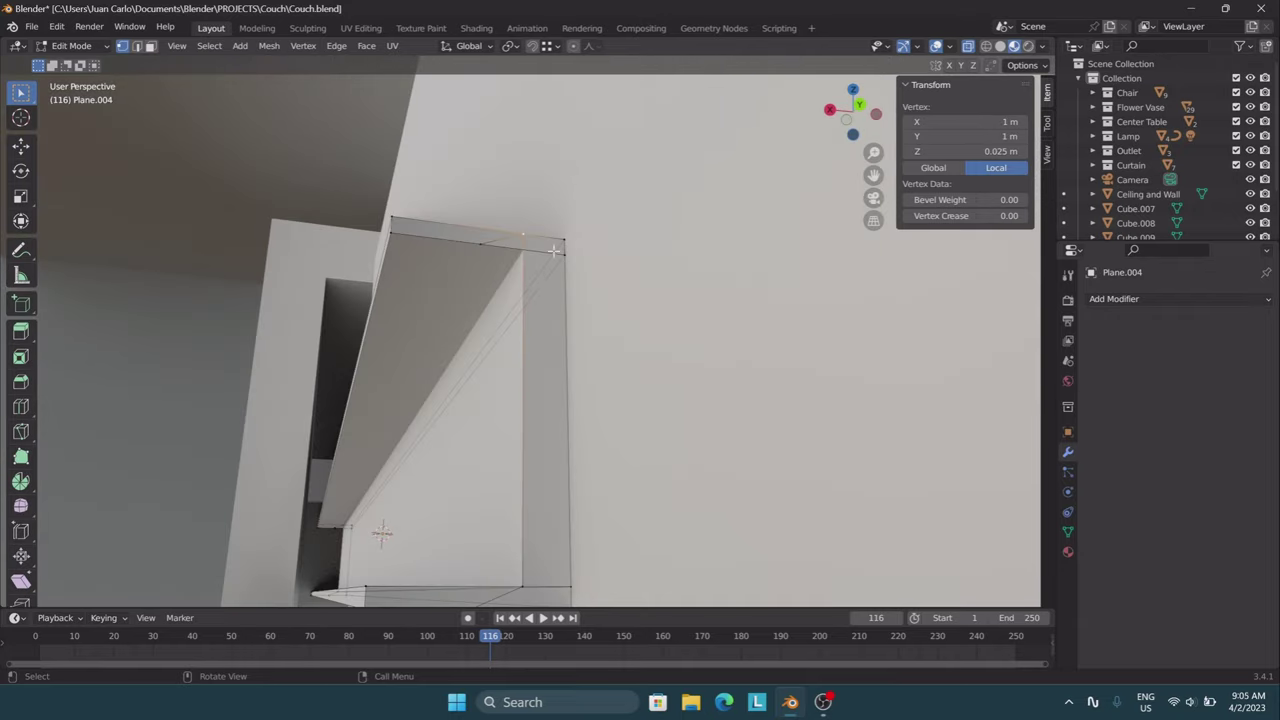
{"action": "left_click", "coordinate": [340, 506]}
{"action": "mouse_move", "coordinate": [340, 506]}
{"action": "middle_mouse_down"}
{"action": "mouse_move", "coordinate": [457, 443]}
{"action": "mouse_move", "coordinate": [493, 319]}
{"action": "mouse_move", "coordinate": [214, 463]}
{"action": "mouse_move", "coordinate": [423, 314]}
{"action": "mouse_move", "coordinate": [594, 297]}
{"action": "middle_mouse_up"}
Stretch the rail along Y and apply its scale.
{"action": "key", "text": "Tab"}
{"action": "key", "text": "s"}
{"action": "key", "text": "y"}
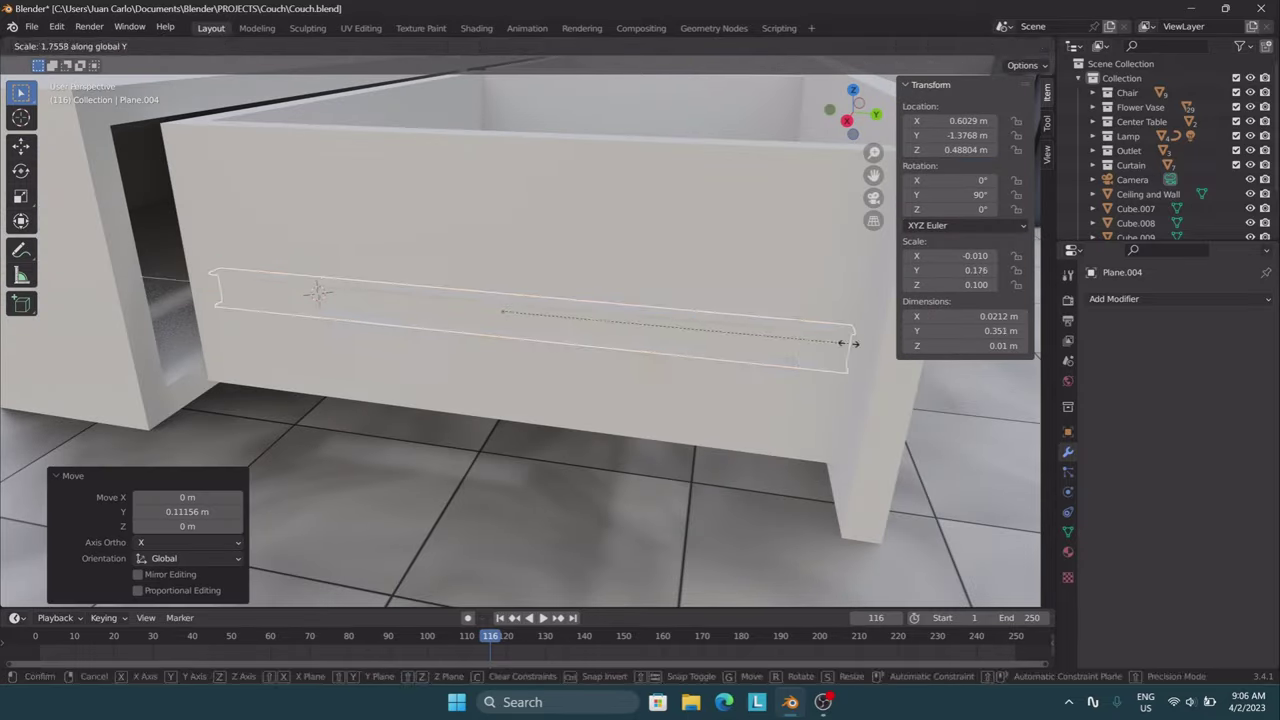
{"action": "left_click", "coordinate": [845, 343]}
{"action": "key", "text": "ctrl+a"}
{"action": "left_click", "coordinate": [354, 309]}
{"action": "left_click", "coordinate": [476, 27]}
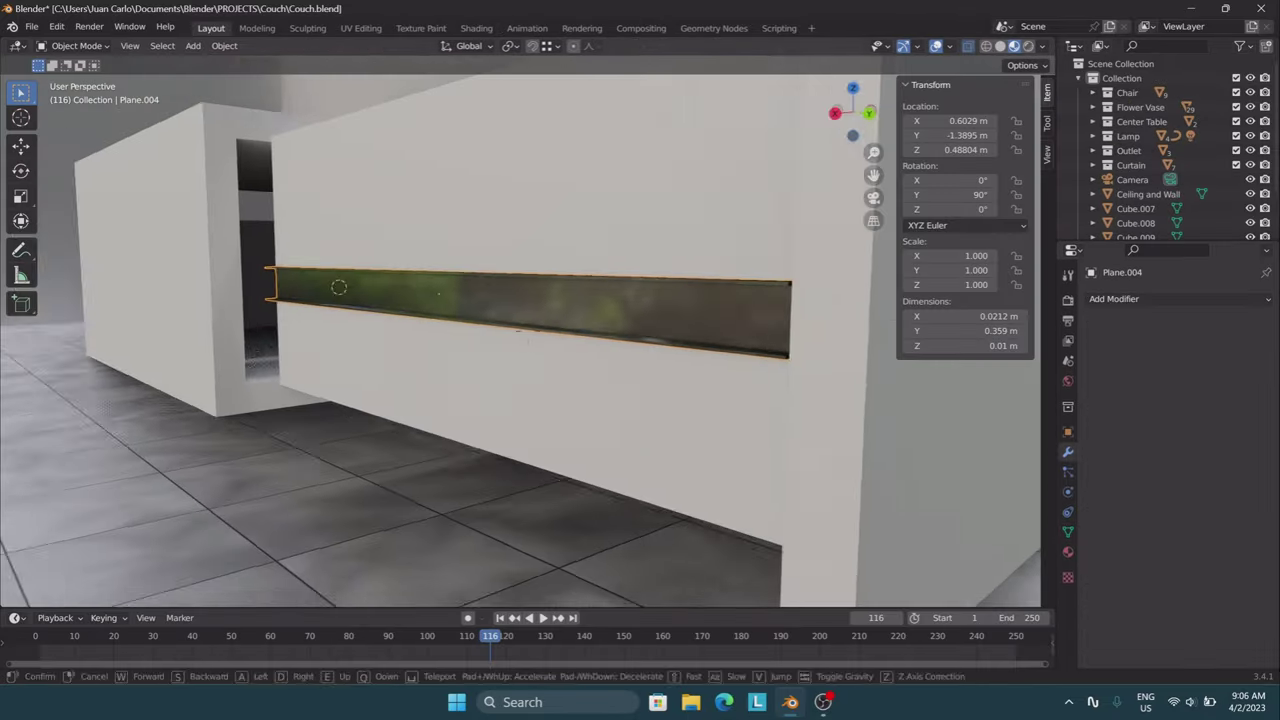
Name the rail material Stainless, then duplicate the rail and flip the copy 180° about Y.
{"action": "left_click", "coordinate": [620, 505]}
{"action": "type", "text": "Stainless 2"}
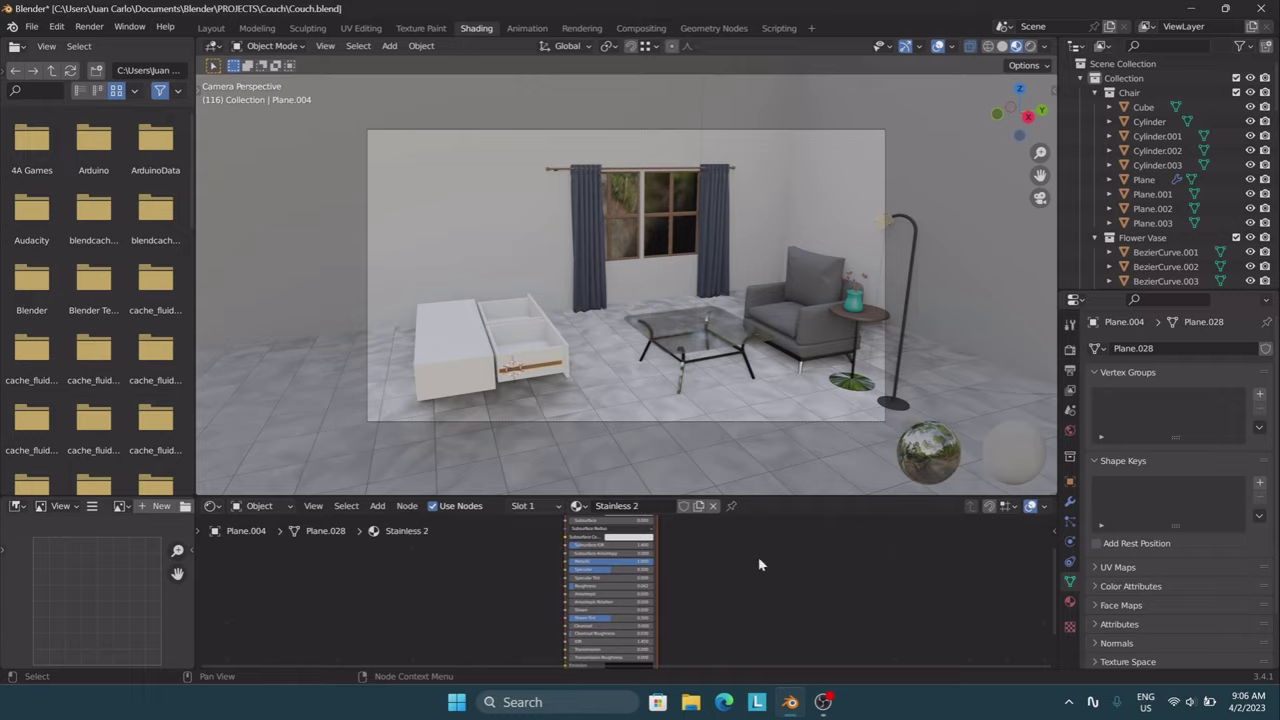
{"action": "left_click", "coordinate": [211, 27]}
{"action": "right_click", "coordinate": [425, 208]}
{"action": "left_click", "coordinate": [425, 208]}
{"action": "type", "text": "r"}
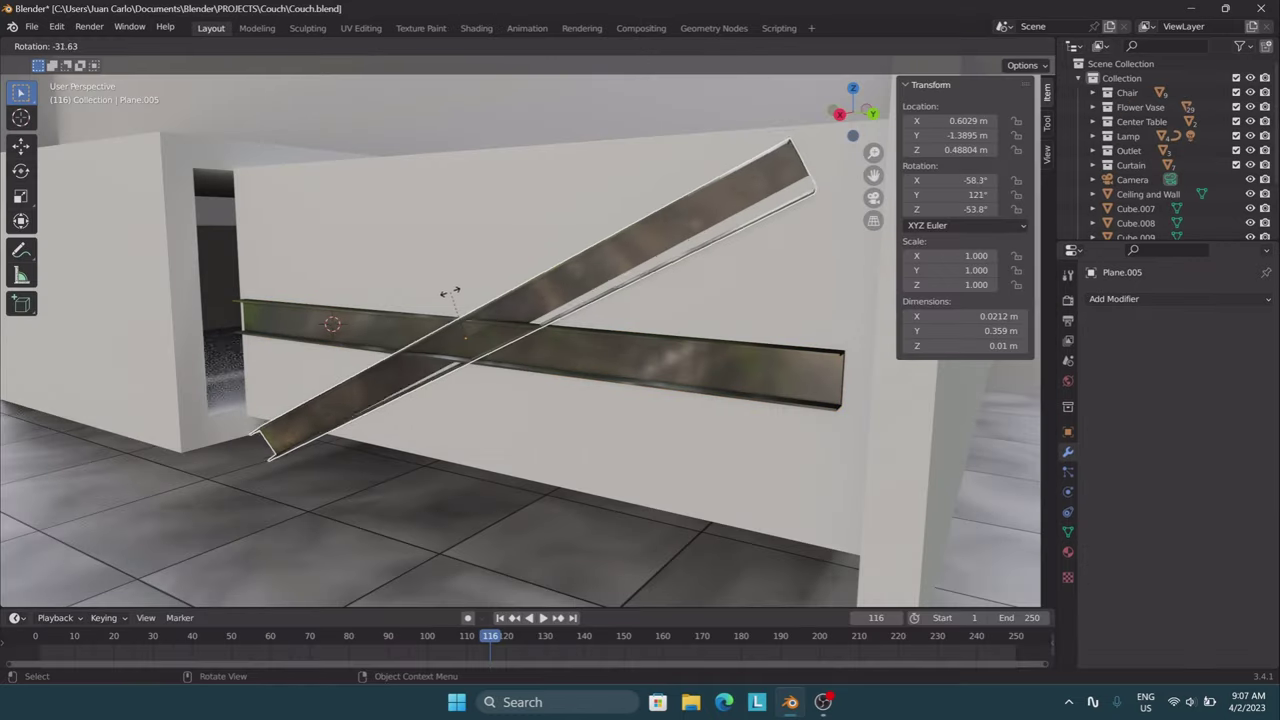
{"action": "type", "text": "y180"}
{"action": "key", "text": "Return"}
Slide the flipped rail copy along X so it nests alongside the first rail.
{"action": "key", "text": "g"}
{"action": "key", "text": "x"}
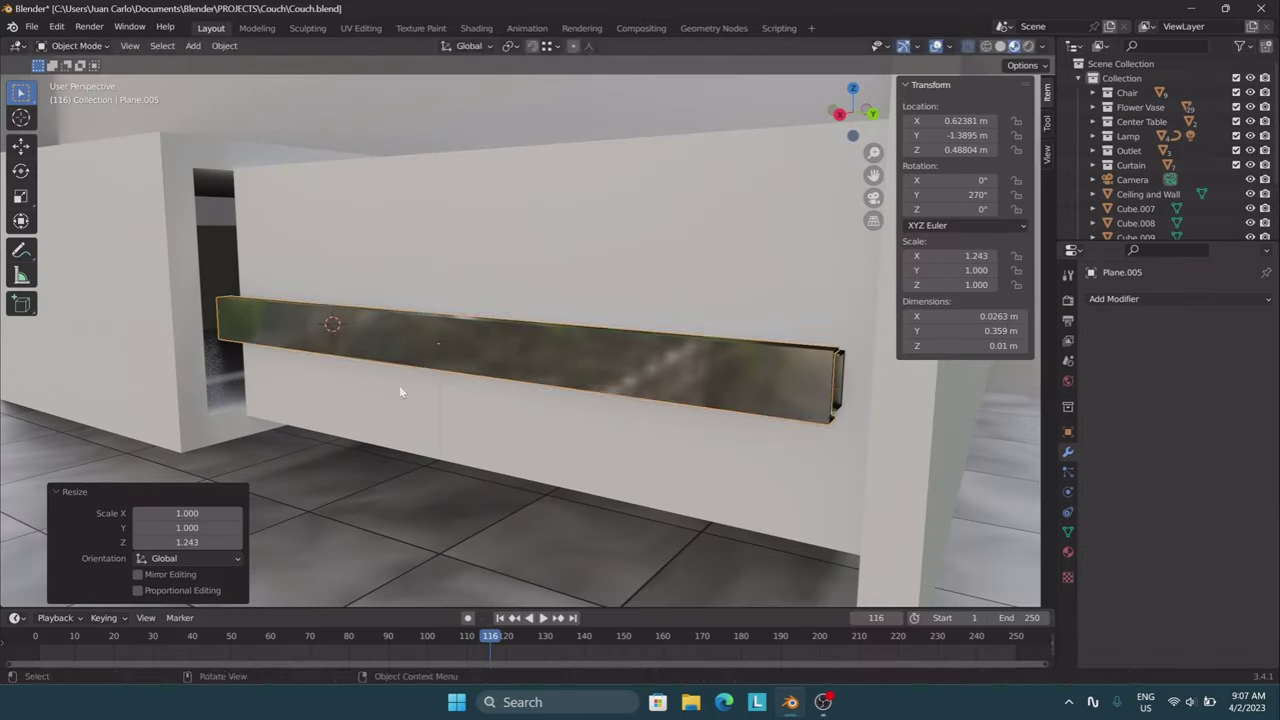
{"action": "key", "text": "g"}
{"action": "key", "text": "y"}
{"action": "left_click", "coordinate": [400, 380]}
{"action": "mouse_move", "coordinate": [400, 380]}
{"action": "middle_mouse_down"}
{"action": "mouse_move", "coordinate": [378, 302]}
{"action": "mouse_move", "coordinate": [520, 380]}
{"action": "mouse_move", "coordinate": [450, 300]}
{"action": "middle_mouse_up"}
{"action": "key", "text": "g"}
{"action": "key", "text": "x"}
{"action": "left_click", "coordinate": [374, 332]}
{"action": "scroll", "coordinate": [577, 397], "scroll_direction": "up", "scroll_amount": 4}
Add a cylinder, shrink it to 0.01 and move it along X toward the rail.
{"action": "left_click", "coordinate": [193, 46]}
{"action": "left_click", "coordinate": [411, 177]}
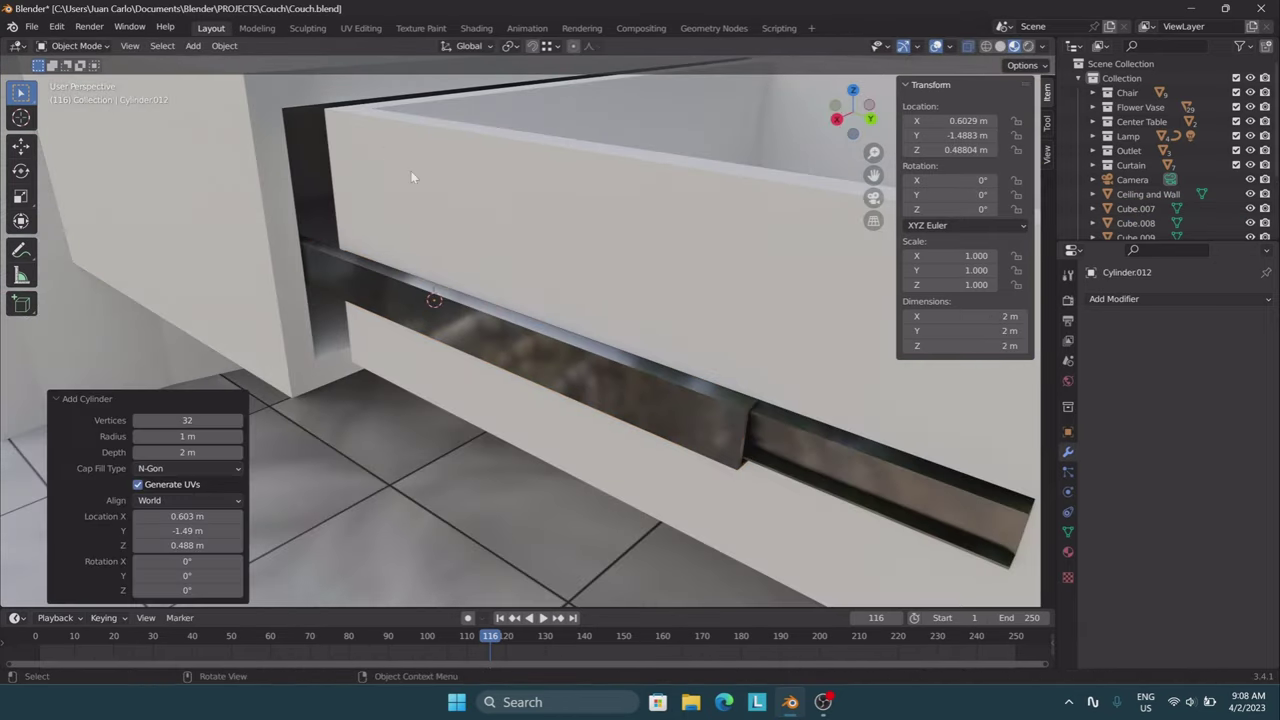
{"action": "type", "text": "s.01"}
{"action": "key", "text": "Return"}
{"action": "key", "text": "g"}
{"action": "key", "text": "x"}
{"action": "left_click", "coordinate": [564, 195]}
{"action": "key", "text": "shift+grave"}
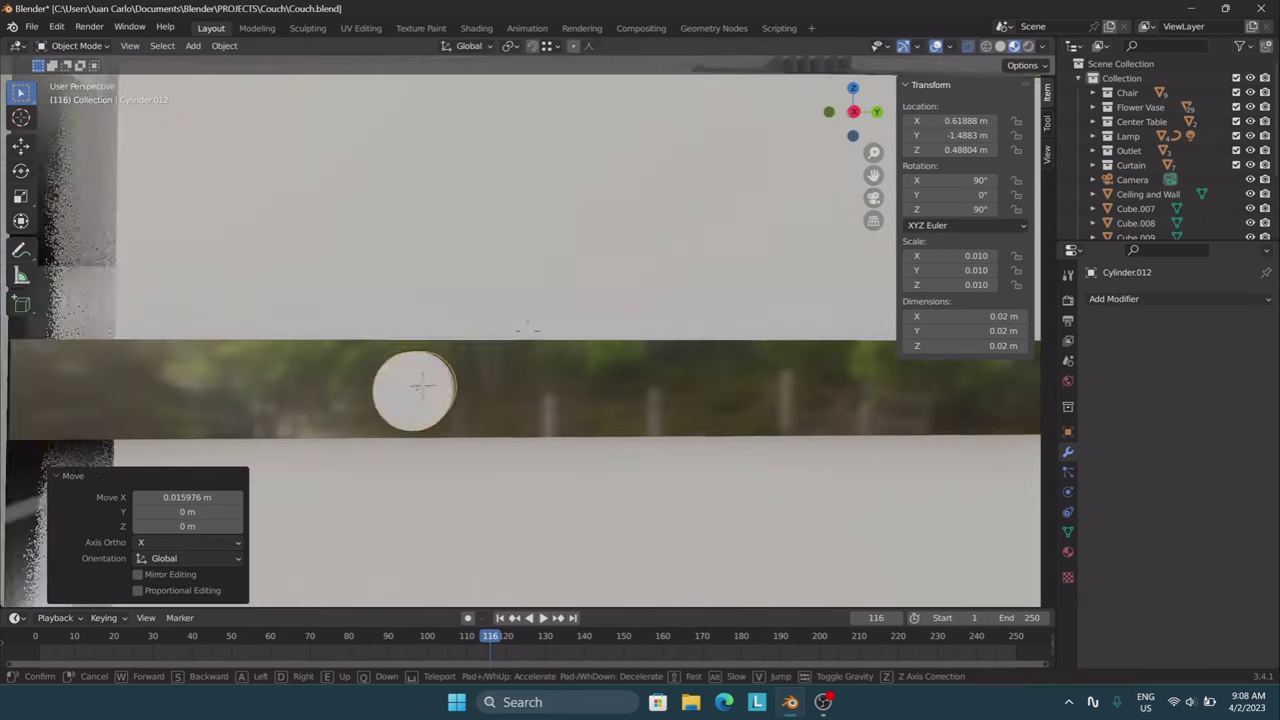
{"action": "left_click", "coordinate": [527, 330]}
Stretch the cylinder along X into a thin peg and move it along Y onto the rail.
{"action": "key", "text": "s"}
{"action": "key", "text": "x"}
{"action": "left_click", "coordinate": [523, 273]}
{"action": "middle_click_drag", "start_coordinate": [523, 273], "coordinate": [400, 300]}
{"action": "left_click", "coordinate": [224, 46]}
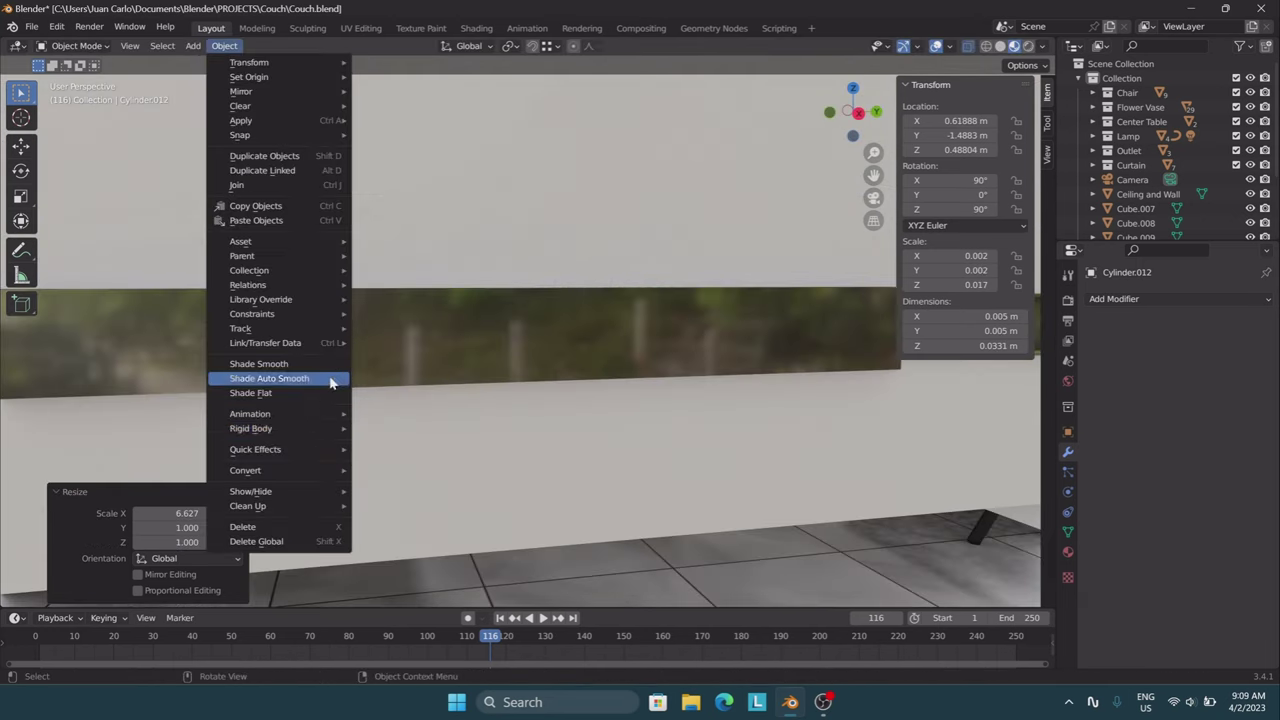
{"action": "left_click", "coordinate": [330, 383]}
{"action": "scroll", "coordinate": [449, 309], "scroll_direction": "down", "scroll_amount": 3}
{"action": "key", "text": "g"}
{"action": "key", "text": "y"}
{"action": "left_click", "coordinate": [533, 313]}
Apply the peg's rotation and scale, then add and apply an Array modifier to repeat it.
{"action": "key", "text": "ctrl+a"}
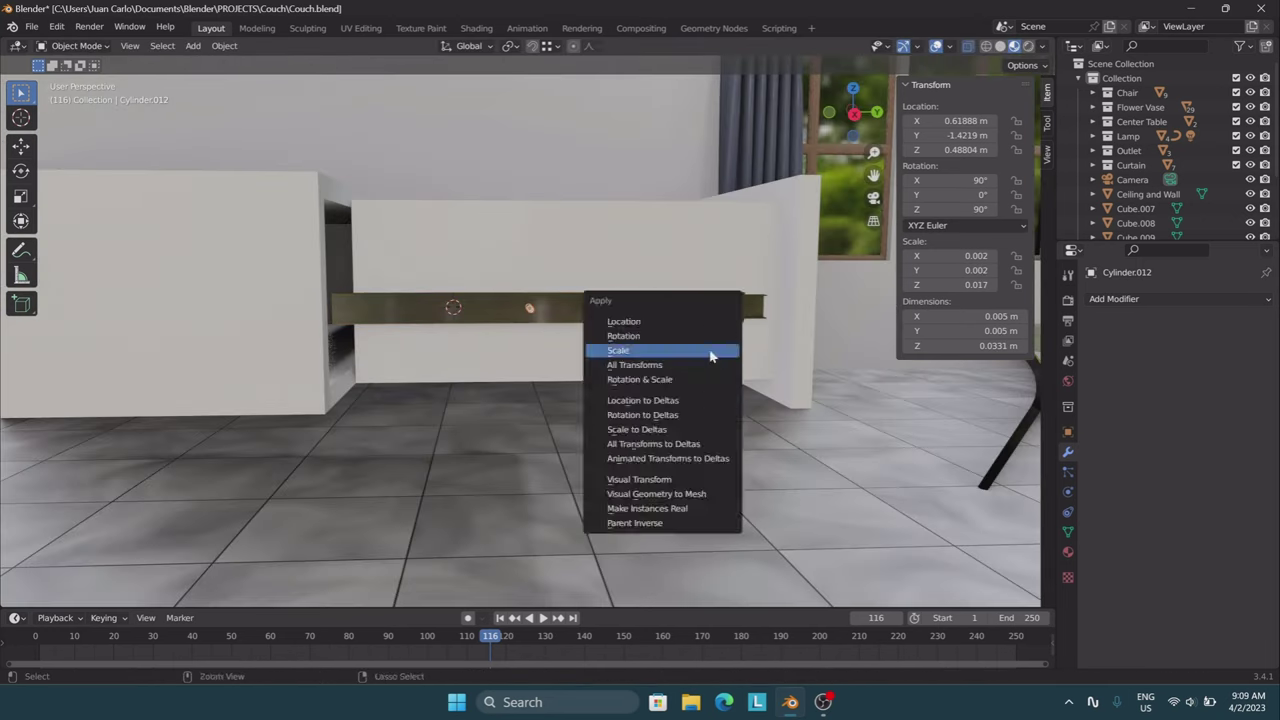
{"action": "left_click", "coordinate": [657, 351]}
{"action": "left_click", "coordinate": [1113, 298]}
{"action": "left_click", "coordinate": [960, 330]}
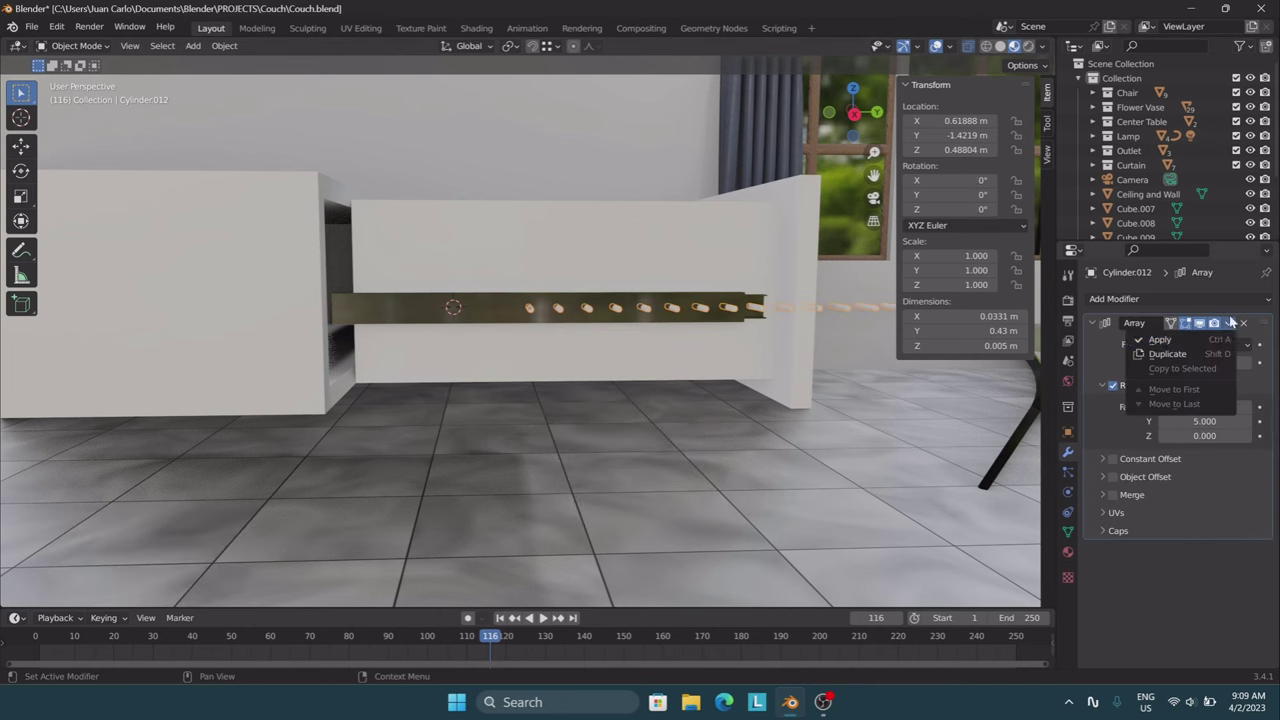
{"action": "left_click", "coordinate": [1160, 339]}
Boolean-cut the peg row out of the outer rail and slide the rail along Y.
{"action": "middle_click_drag", "start_coordinate": [500, 380], "coordinate": [564, 355]}
{"action": "left_click", "coordinate": [564, 355]}
{"action": "left_click", "coordinate": [1229, 323]}
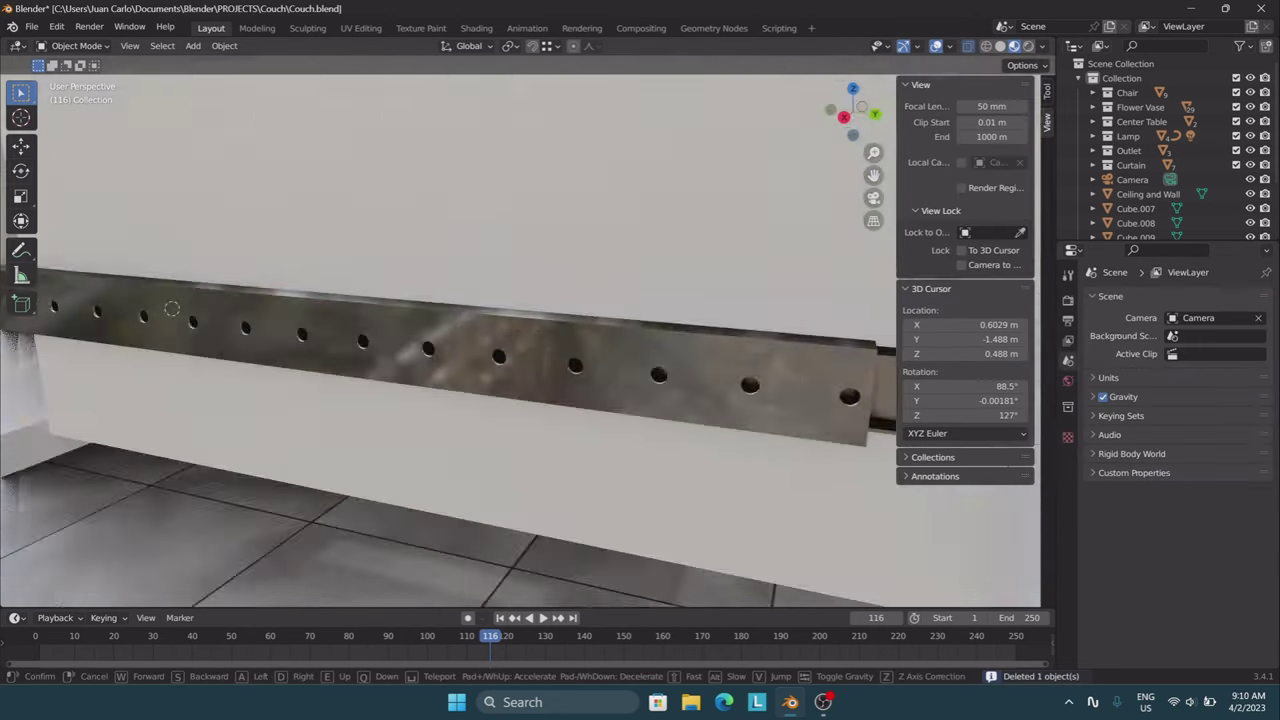
{"action": "left_click", "coordinate": [1160, 347]}
{"action": "key", "text": "g"}
{"action": "key", "text": "y"}
{"action": "mouse_move", "coordinate": [500, 380]}
{"action": "middle_mouse_down"}
{"action": "mouse_move", "coordinate": [393, 398]}
{"action": "mouse_move", "coordinate": [560, 330]}
{"action": "mouse_move", "coordinate": [734, 226]}
{"action": "middle_mouse_up"}
{"action": "key", "text": "shift+z"}
{"action": "left_click", "coordinate": [730, 425]}
Select the second drawer and inspect its modifier, physics and constraint properties.
{"action": "middle_click_drag", "start_coordinate": [730, 425], "coordinate": [640, 200]}
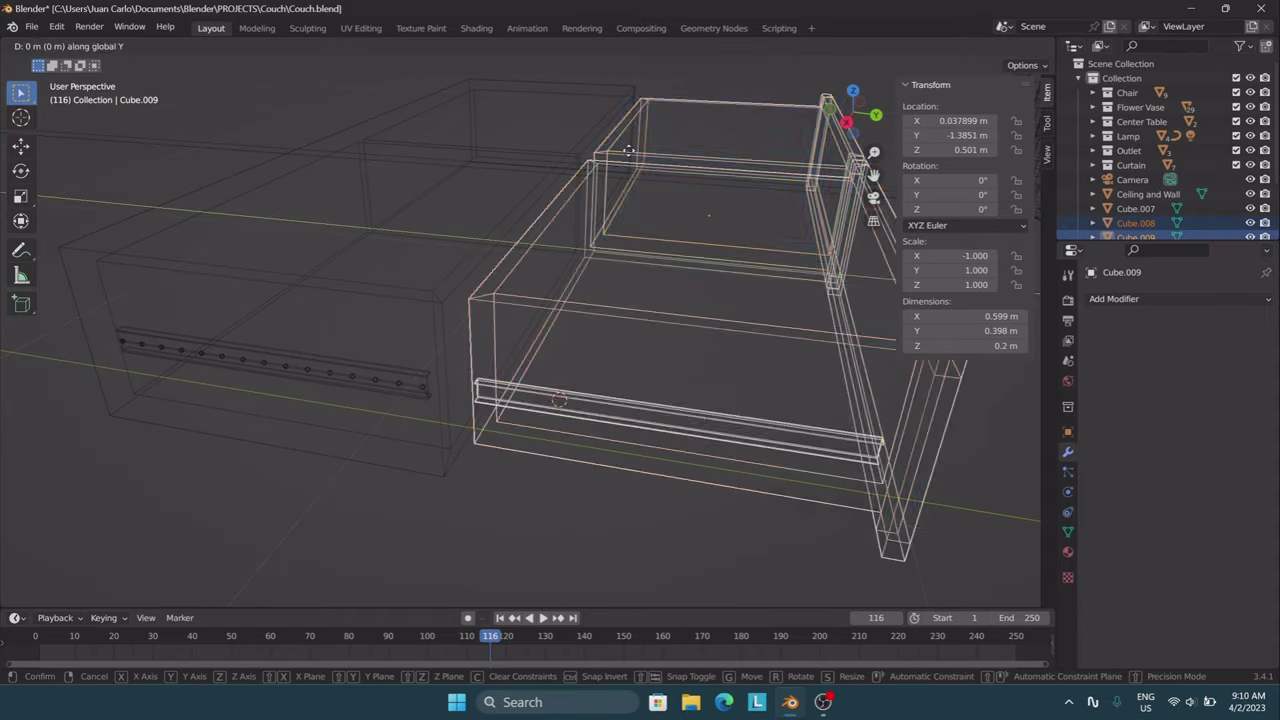
{"action": "left_click", "coordinate": [629, 157]}
{"action": "middle_click_drag", "start_coordinate": [629, 157], "coordinate": [457, 323]}
{"action": "left_click", "coordinate": [1113, 298]}
{"action": "left_click", "coordinate": [1068, 492]}
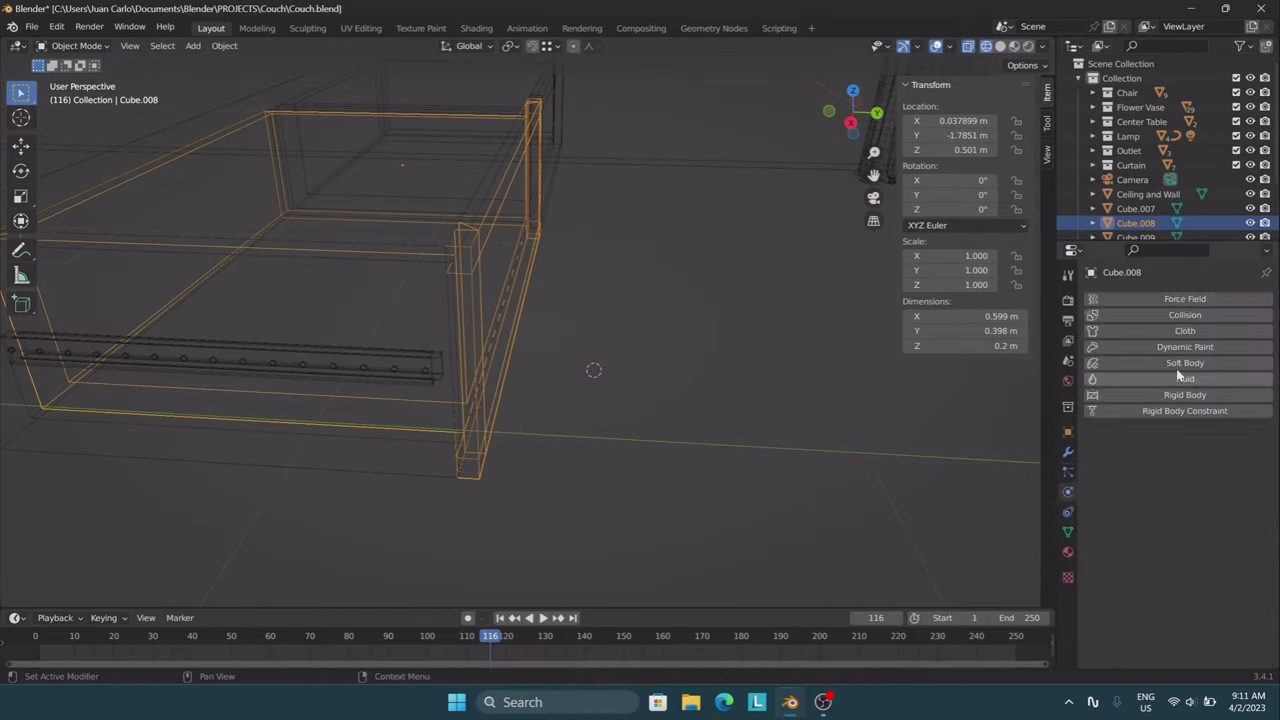
{"action": "left_click", "coordinate": [1068, 512]}
{"action": "left_click", "coordinate": [1180, 298]}
Rotate the left rail 180° about Y and place it on the drawer's other side.
{"action": "left_click", "coordinate": [430, 365]}
{"action": "key", "text": "r"}
{"action": "key", "text": "y"}
{"action": "key", "text": "1"}
{"action": "key", "text": "8"}
{"action": "key", "text": "0"}
{"action": "key", "text": "Return"}
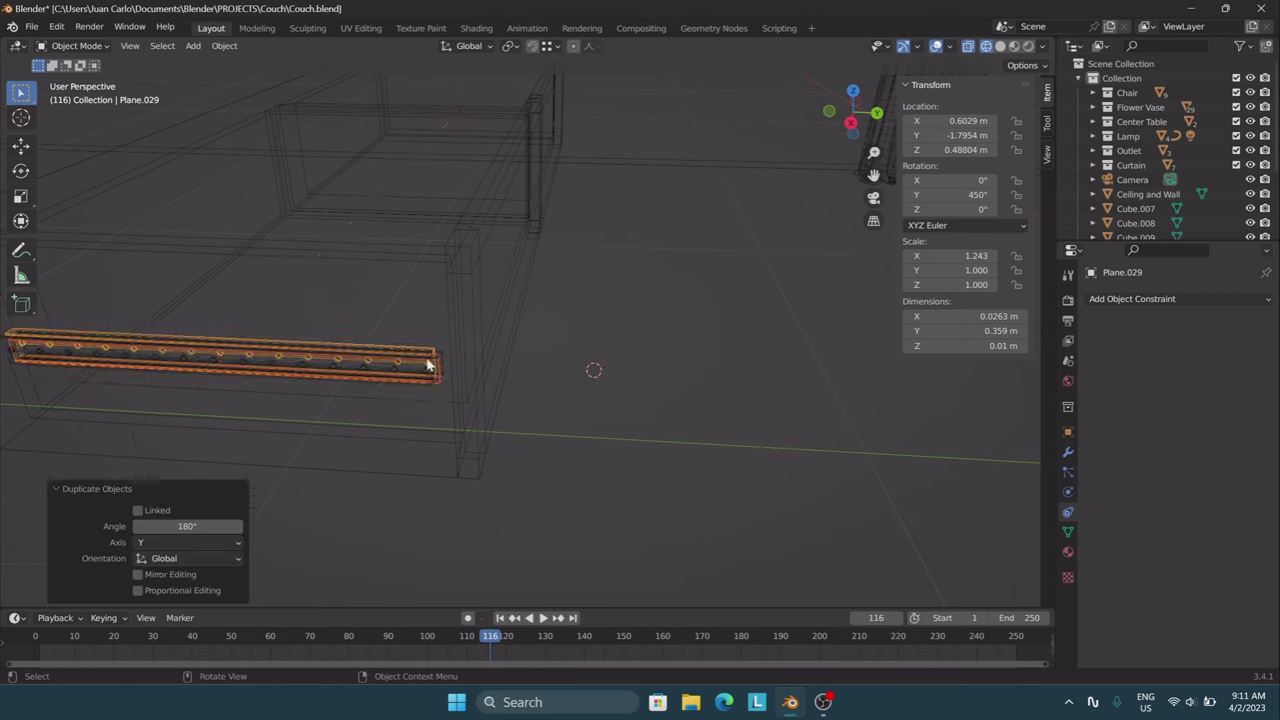
{"action": "left_click", "coordinate": [870, 384]}
Select the inner rail and start moving it along X, then undo the move.
{"action": "key", "text": "shift+grave"}
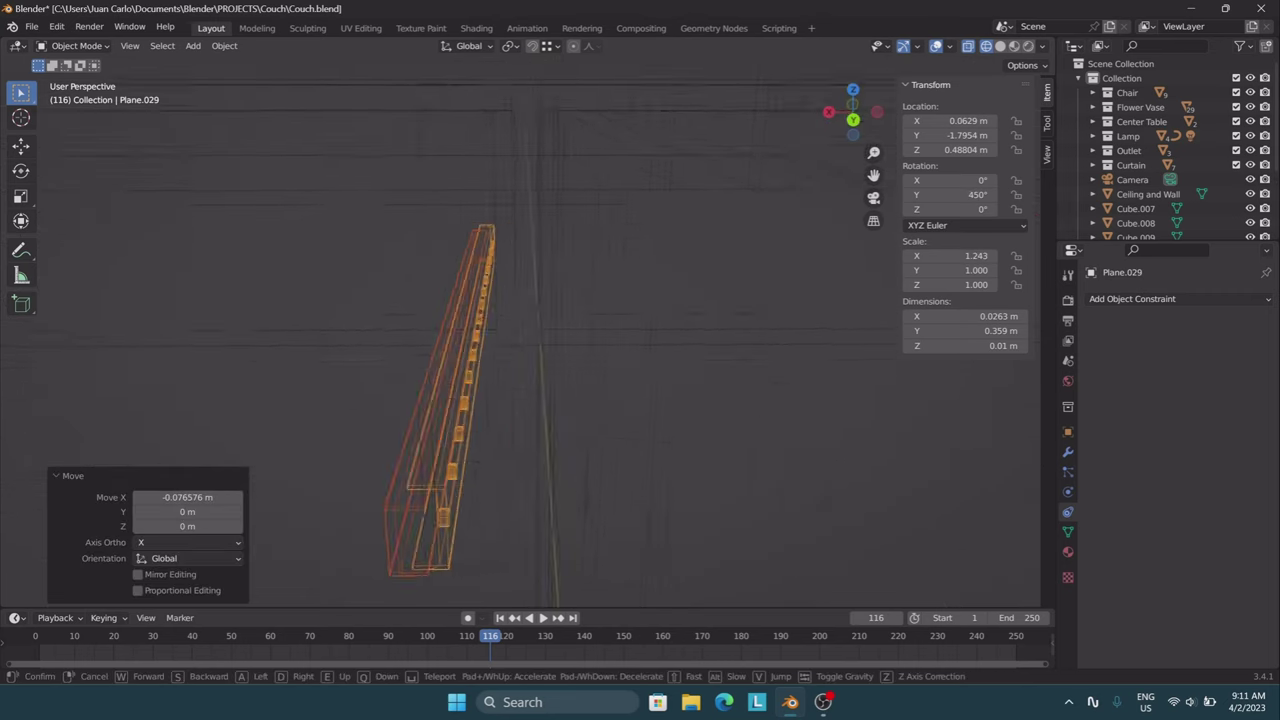
{"action": "left_click", "coordinate": [533, 335]}
{"action": "left_click", "coordinate": [533, 335]}
{"action": "key", "text": "g"}
{"action": "key", "text": "x"}
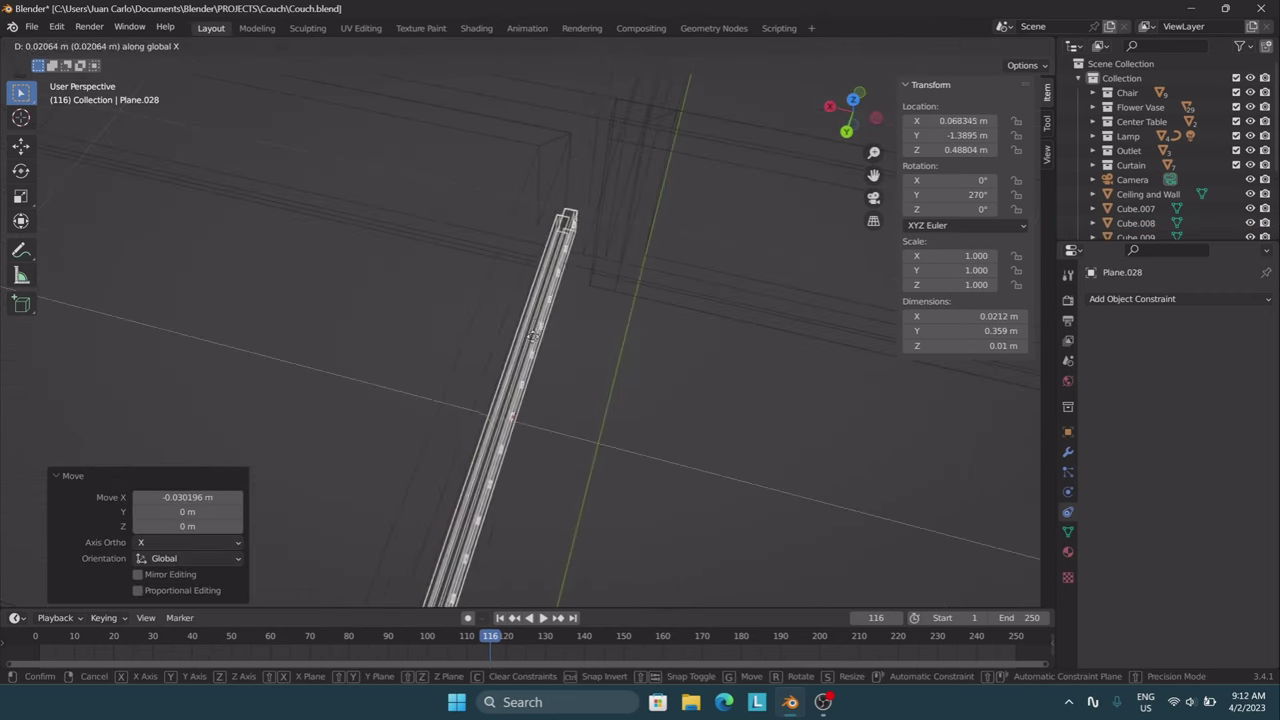
{"action": "key", "text": "ctrl+z"}
{"action": "key", "text": "ctrl+z"}
{"action": "key", "text": "ctrl+z"}
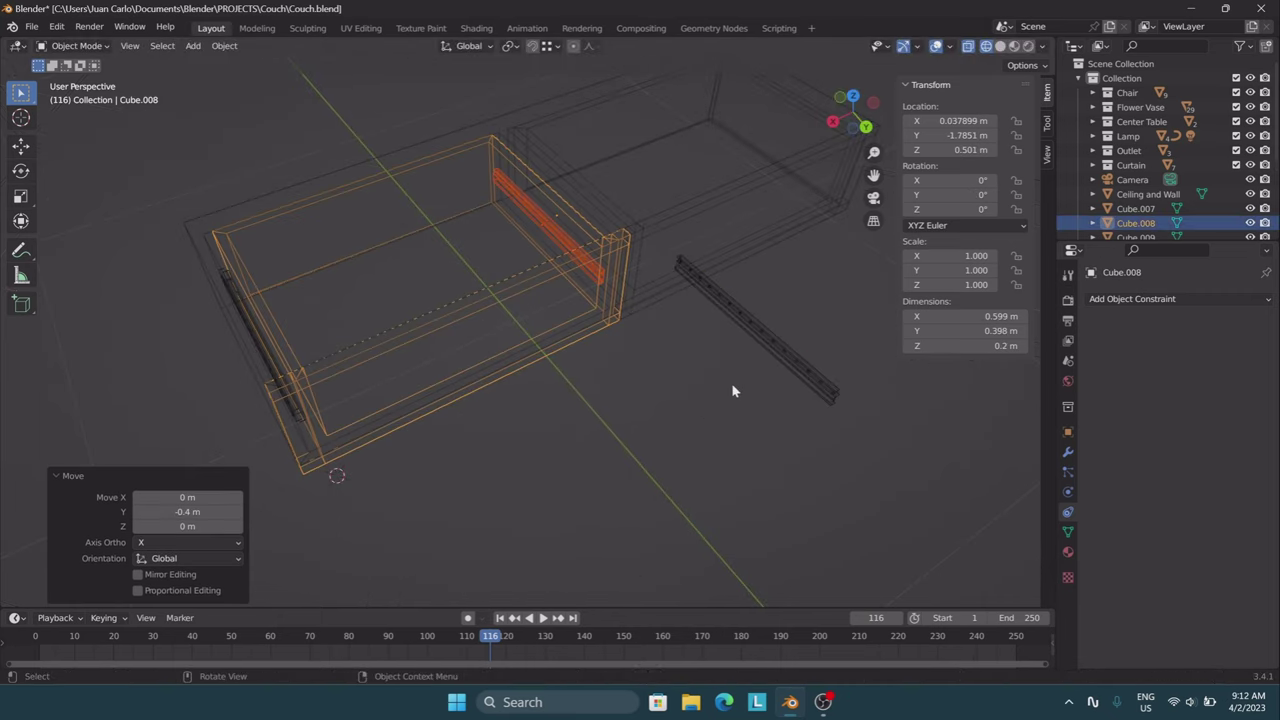
Duplicate the second drawer's rail with a 180° X flip, undoing to retry its placement.
{"action": "middle_click_drag", "start_coordinate": [733, 391], "coordinate": [480, 400]}
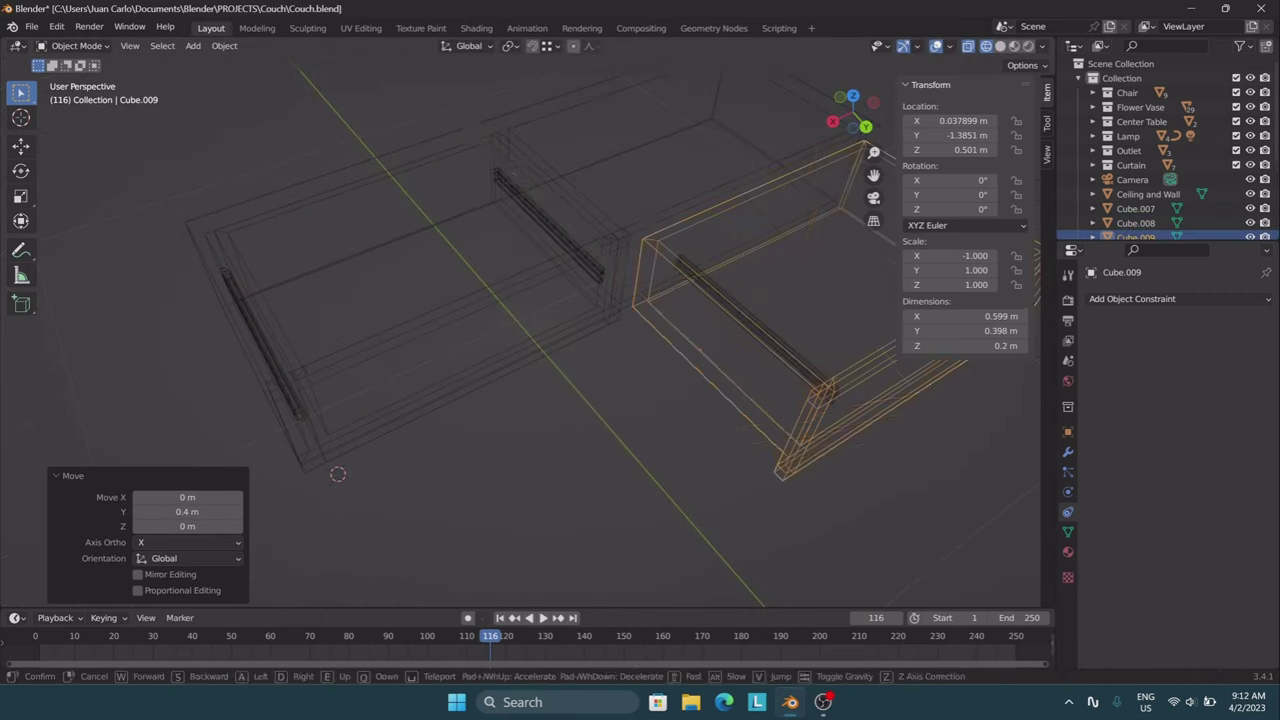
{"action": "left_click", "coordinate": [490, 395]}
{"action": "right_click", "coordinate": [414, 334]}
{"action": "left_click", "coordinate": [414, 334]}
{"action": "type", "text": "rx180"}
{"action": "key", "text": "ctrl+z"}
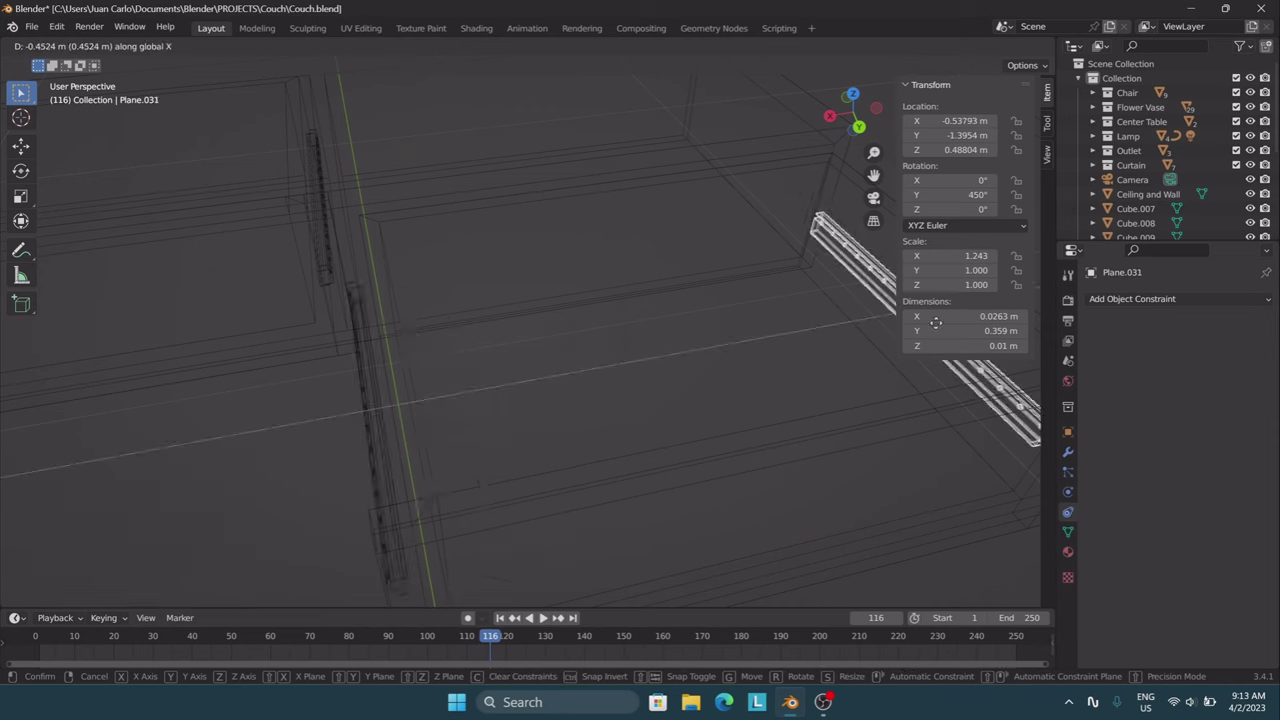
{"action": "key", "text": "shift+grave"}
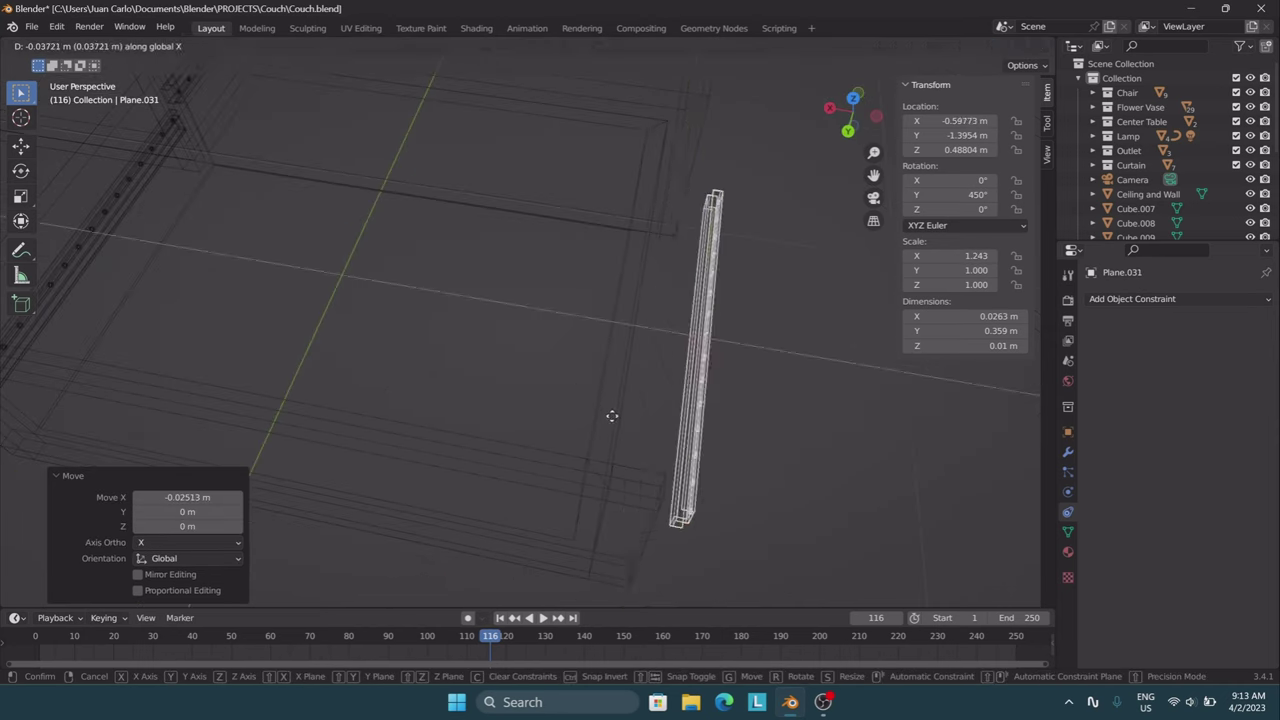
{"action": "key", "text": "Return"}
{"action": "key", "text": "ctrl+z"}
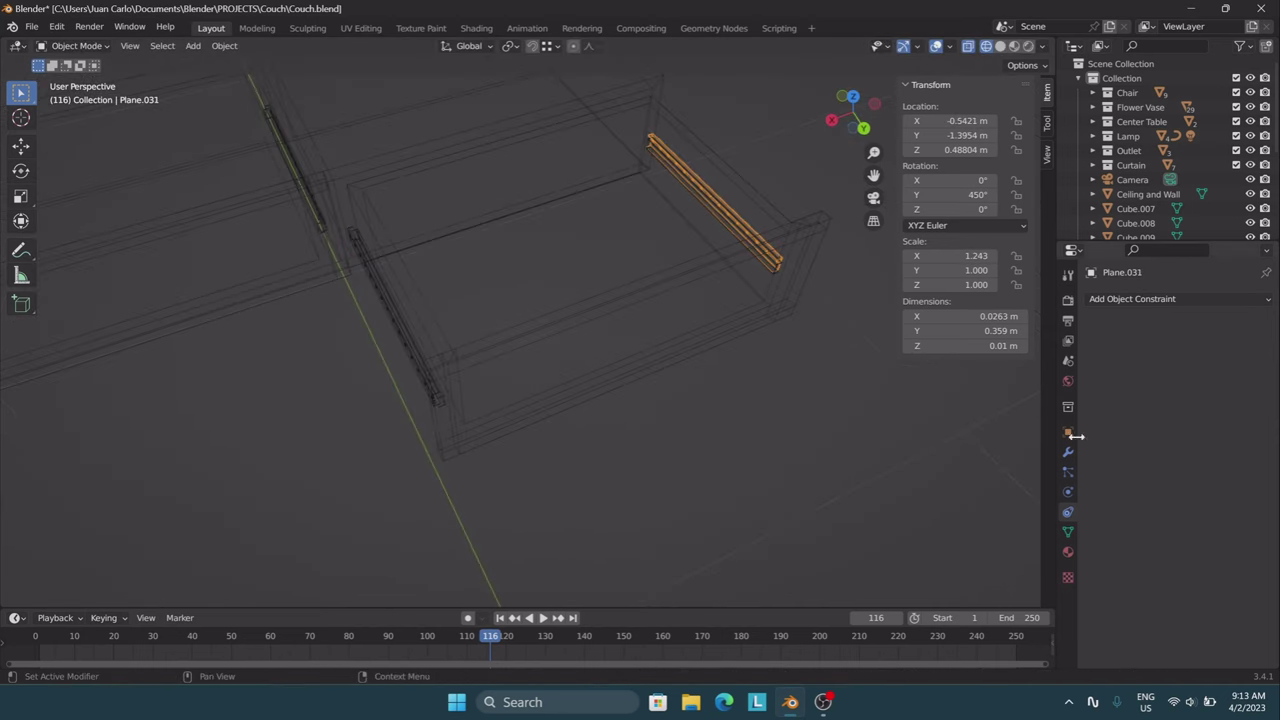
{"action": "left_click", "coordinate": [1067, 431]}
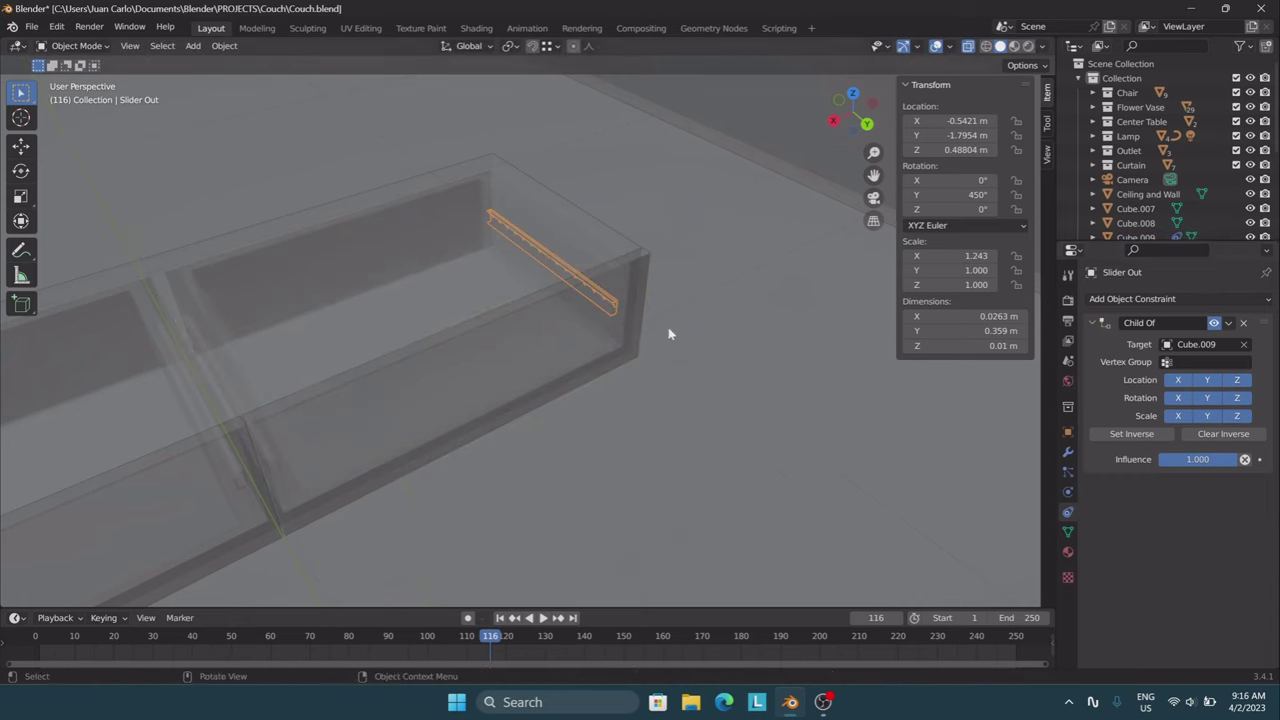
Select the drawer body and add a Child Of constraint so the rails follow Cube.008.
{"action": "left_click", "coordinate": [267, 465]}
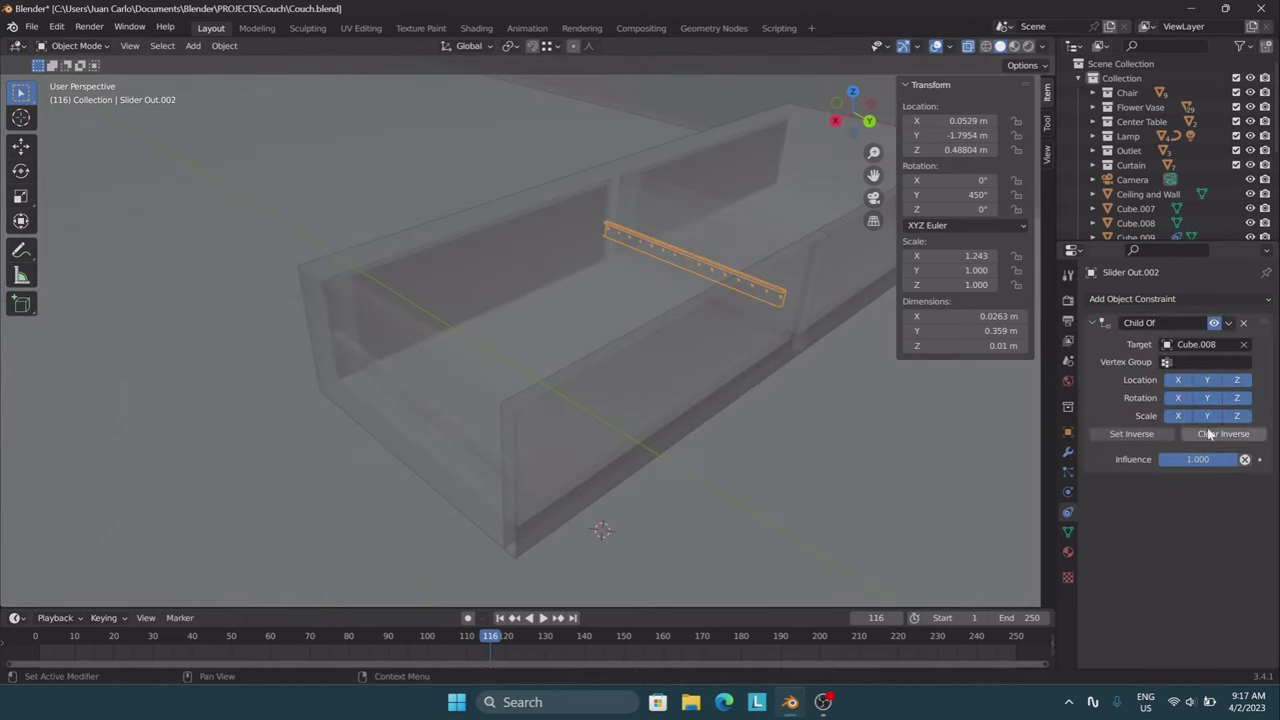
{"action": "left_click", "coordinate": [1180, 298]}
{"action": "left_click", "coordinate": [1249, 364]}
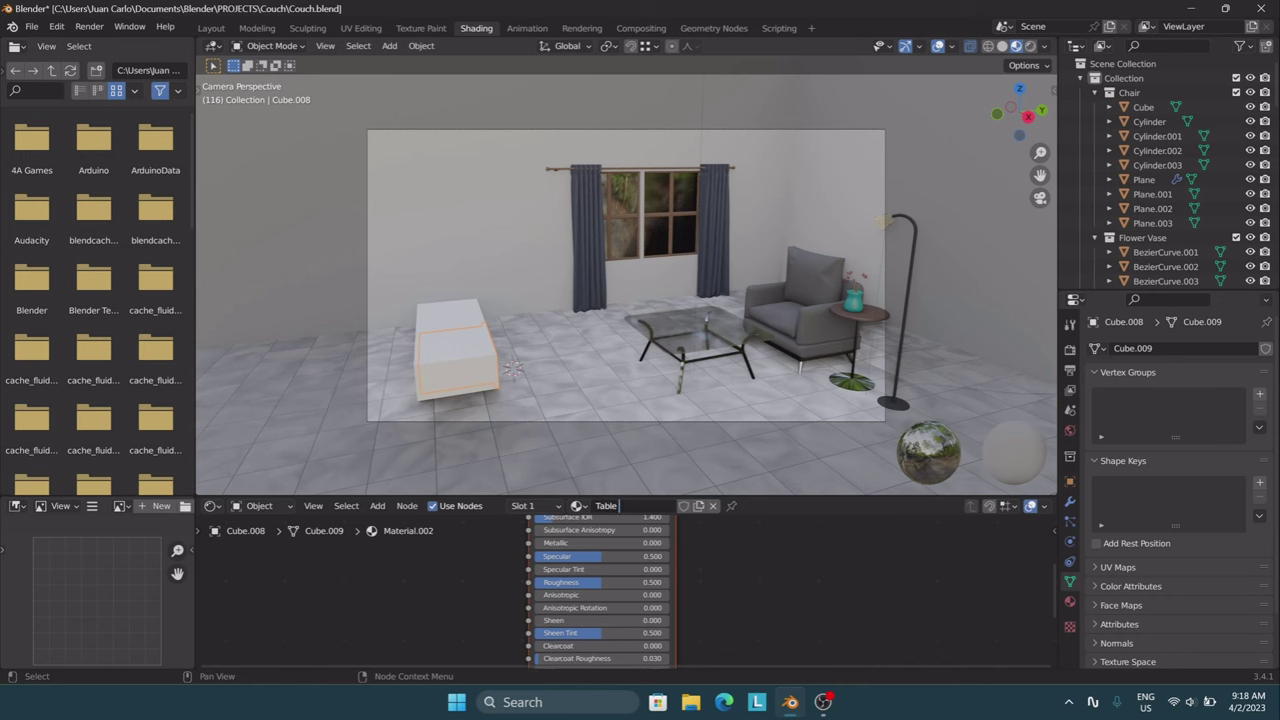
Finish naming the material 'TV Console Table', then create and assign a new material to the drawer front.
{"action": "type", "text": "le Table"}
{"action": "key", "text": "Return"}
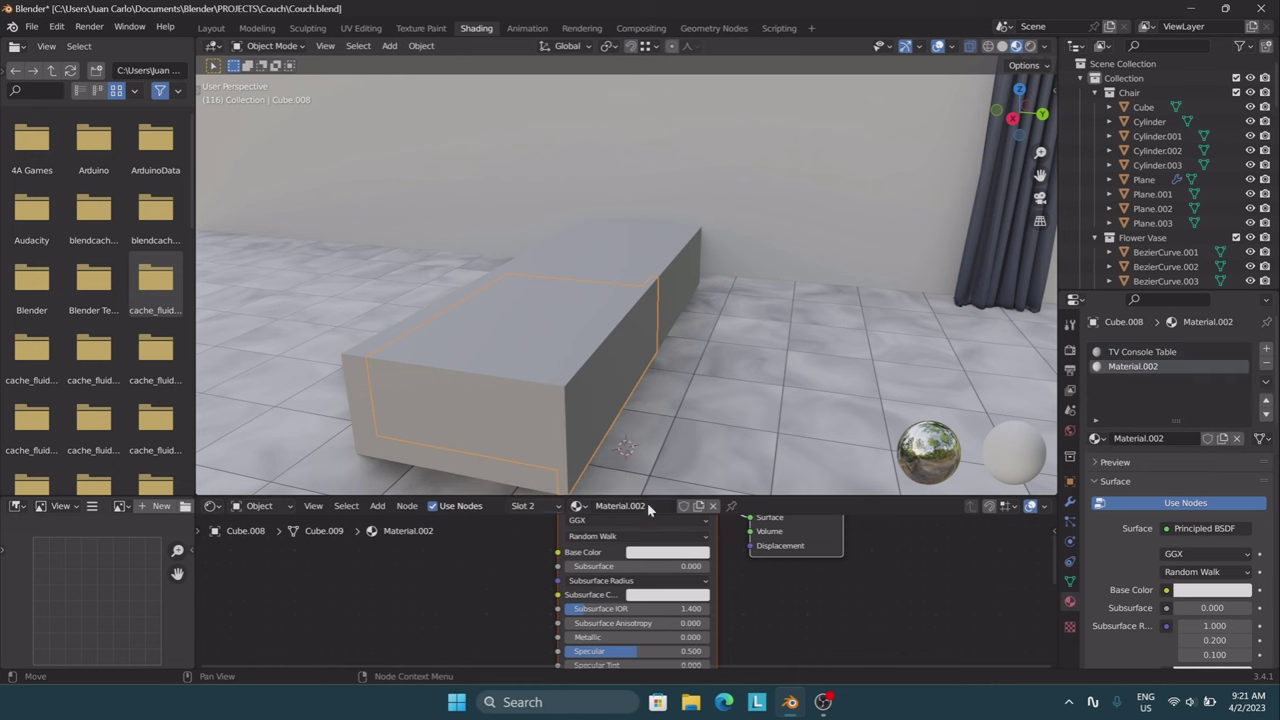
{"action": "left_click", "coordinate": [377, 506]}
{"action": "left_click", "coordinate": [1140, 351]}
{"action": "type", "text": "WOOD TV TABLE"}
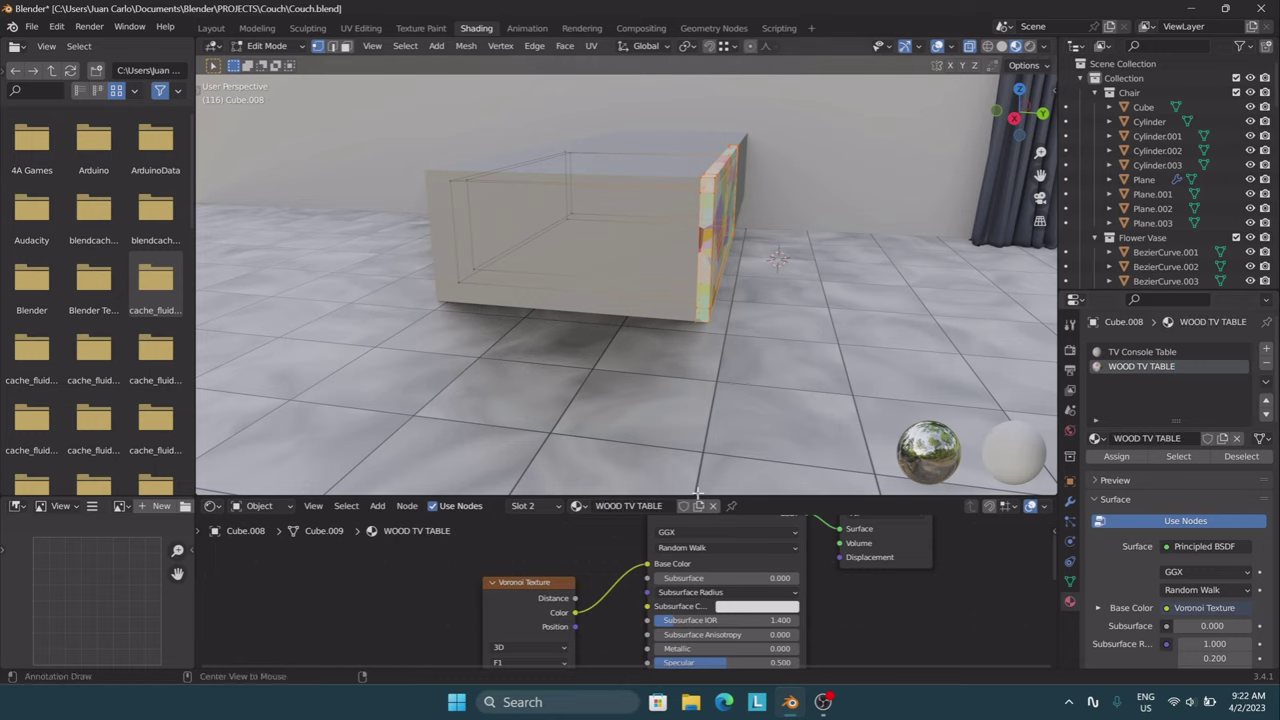
Zoom to the front face and stretch the Voronoi texture along Z into grain lines.
{"action": "key", "text": "KP_Decimal"}
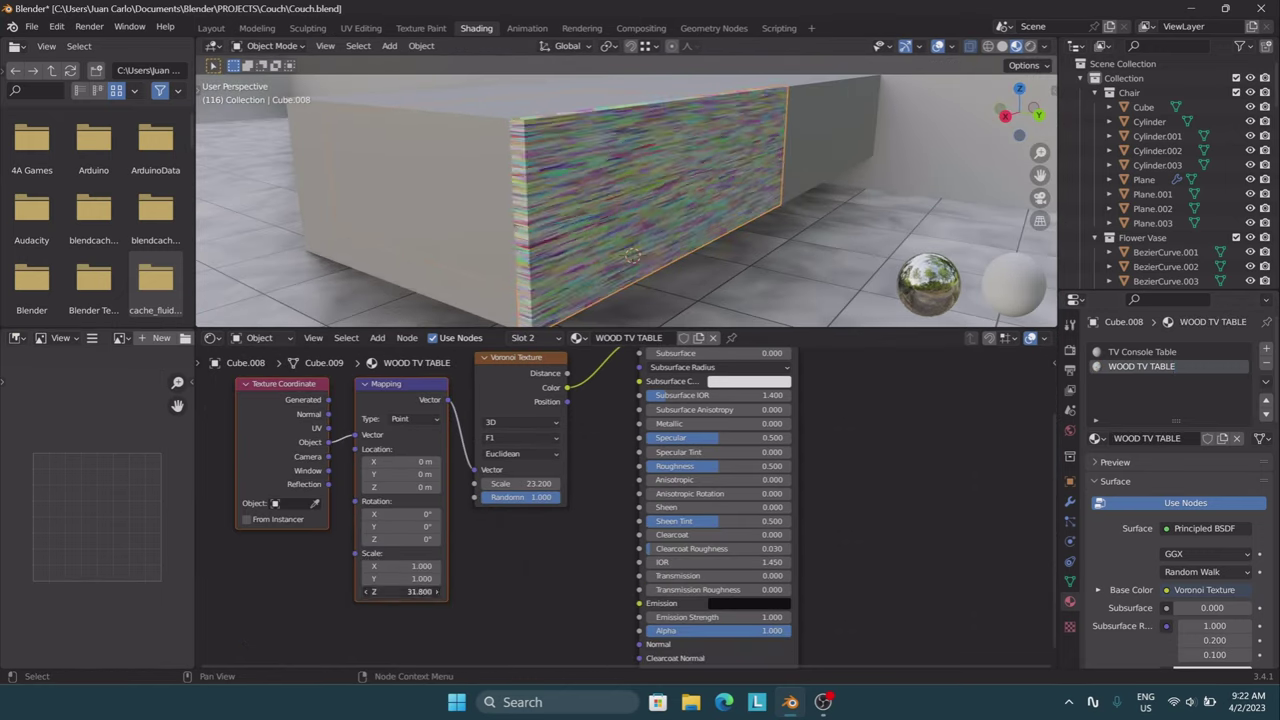
{"action": "left_click_drag", "start_coordinate": [400, 591], "coordinate": [430, 591]}
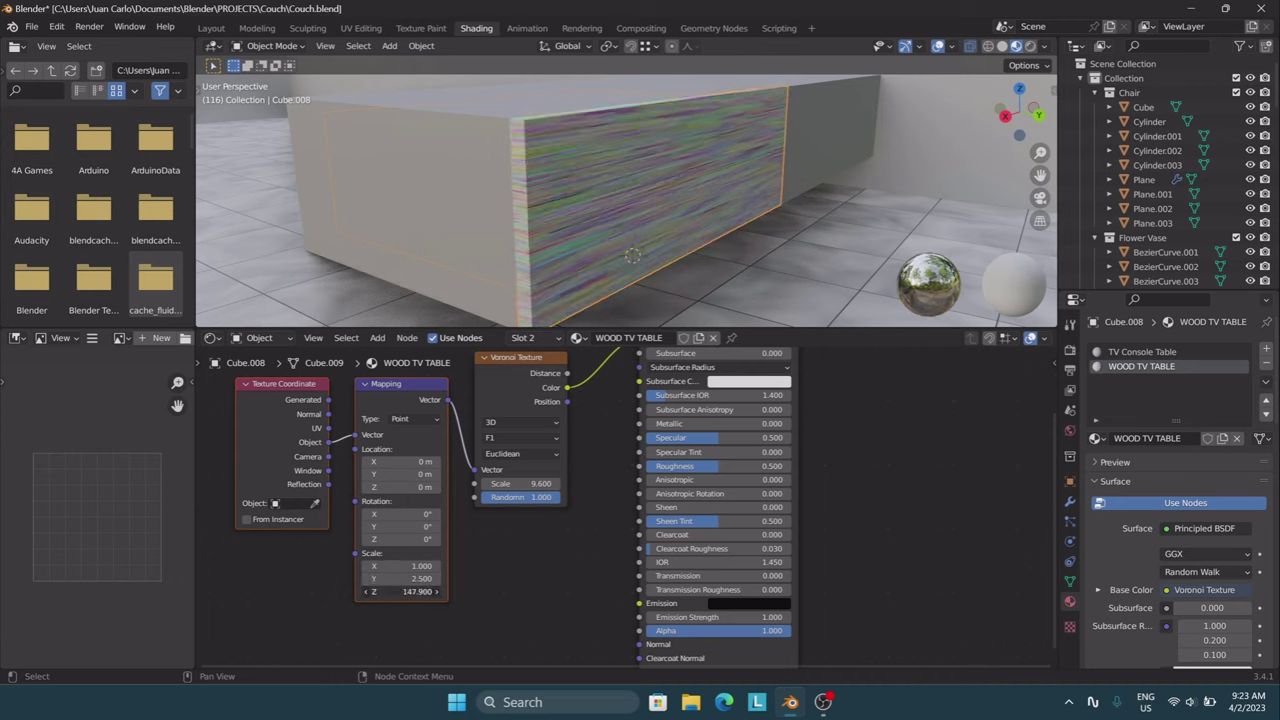
{"action": "left_click_drag", "start_coordinate": [388, 463], "coordinate": [762, 594]}
{"action": "left_click_drag", "start_coordinate": [620, 560], "coordinate": [380, 552]}
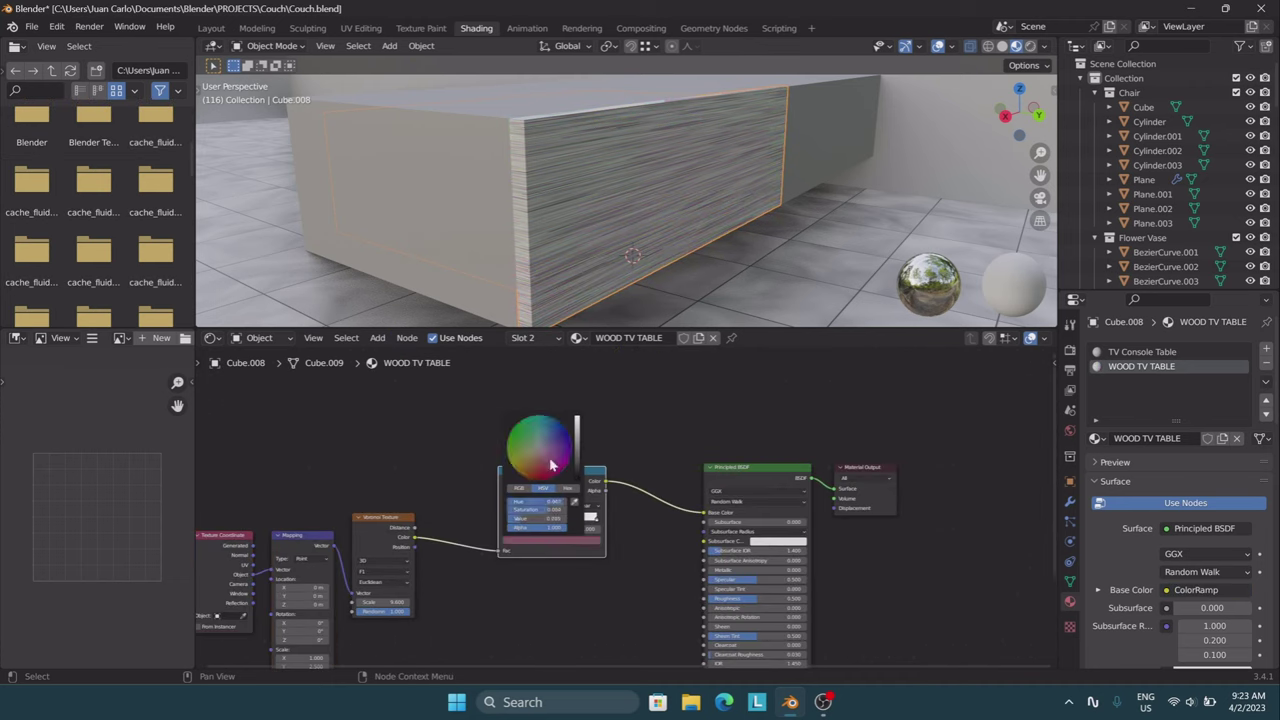
Set the ColorRamp stops to brown and reddish tones for the wood grain.
{"action": "left_click_drag", "start_coordinate": [576, 447], "coordinate": [576, 470]}
{"action": "scroll", "coordinate": [622, 507], "scroll_direction": "up", "scroll_amount": 4}
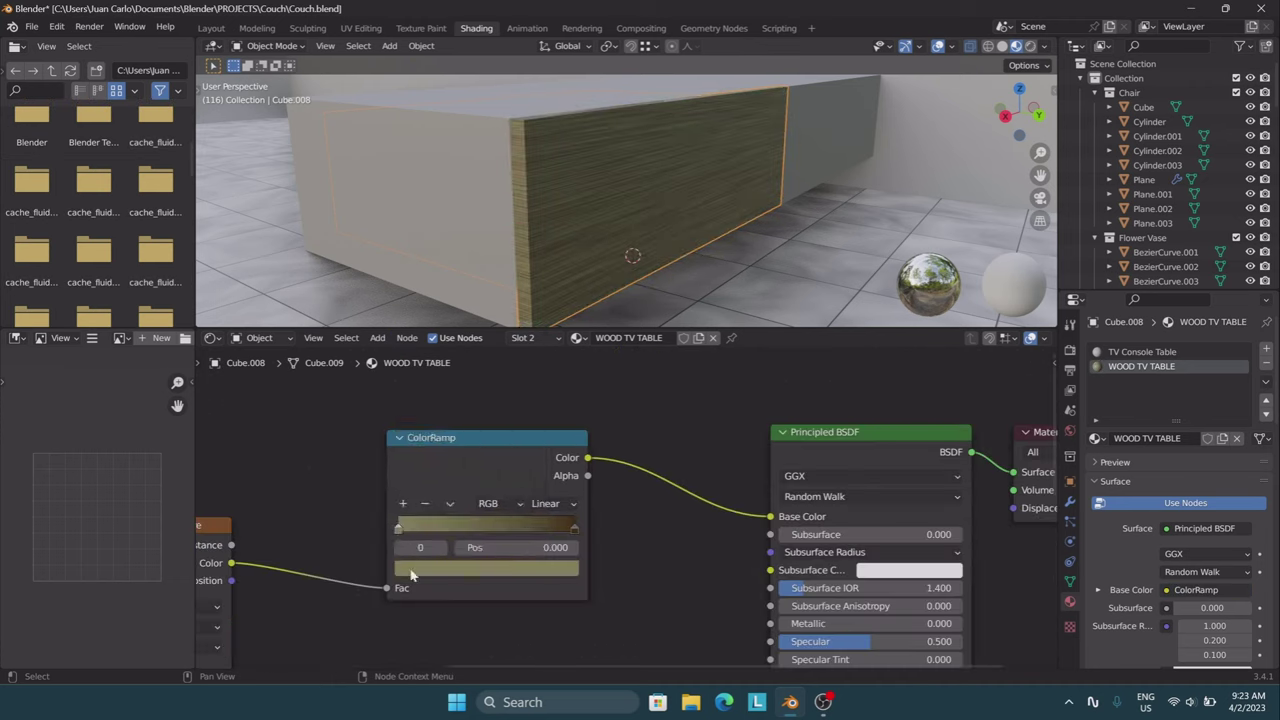
{"action": "left_click", "coordinate": [486, 567]}
{"action": "left_click", "coordinate": [558, 568]}
{"action": "scroll", "coordinate": [600, 500], "scroll_direction": "down", "scroll_amount": 2}
Add a Bump node driven by the ramp colour with strength 0.4.
{"action": "key", "text": "shift+a"}
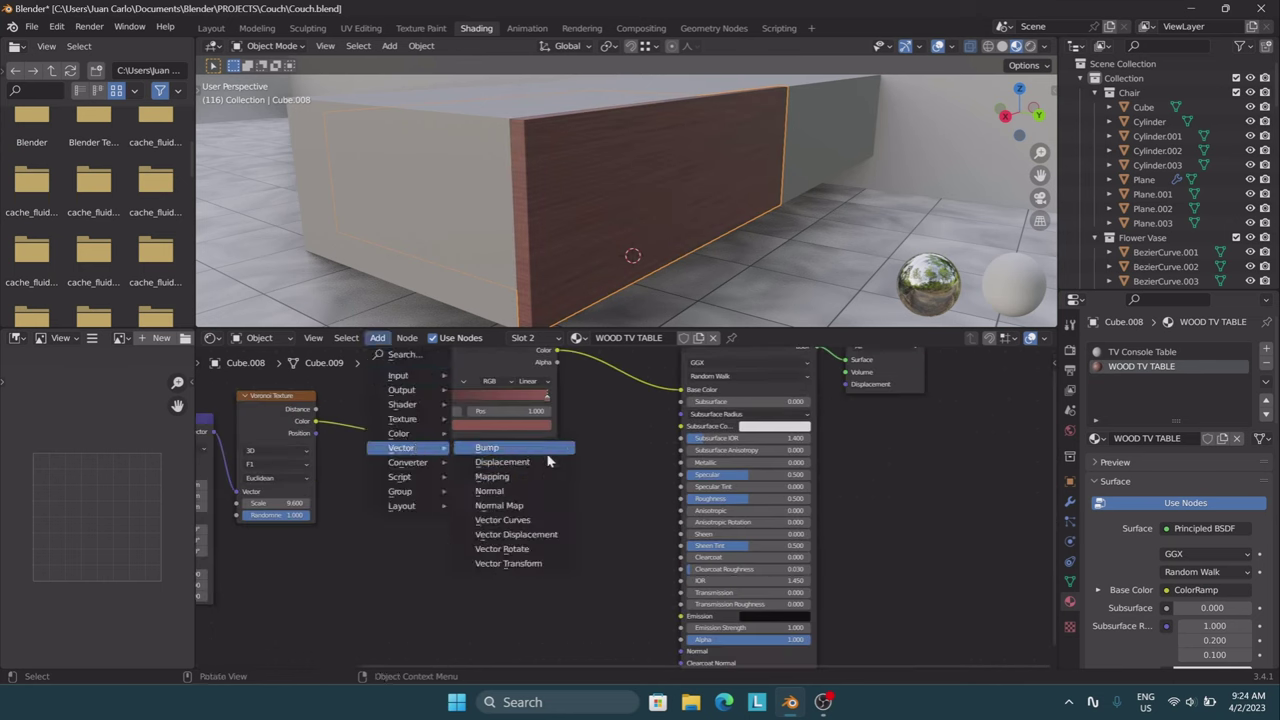
{"action": "left_click", "coordinate": [586, 450]}
{"action": "left_click", "coordinate": [660, 500]}
{"action": "left_click_drag", "start_coordinate": [604, 416], "coordinate": [641, 555]}
{"action": "scroll", "coordinate": [633, 256], "scroll_direction": "up", "scroll_amount": 5}
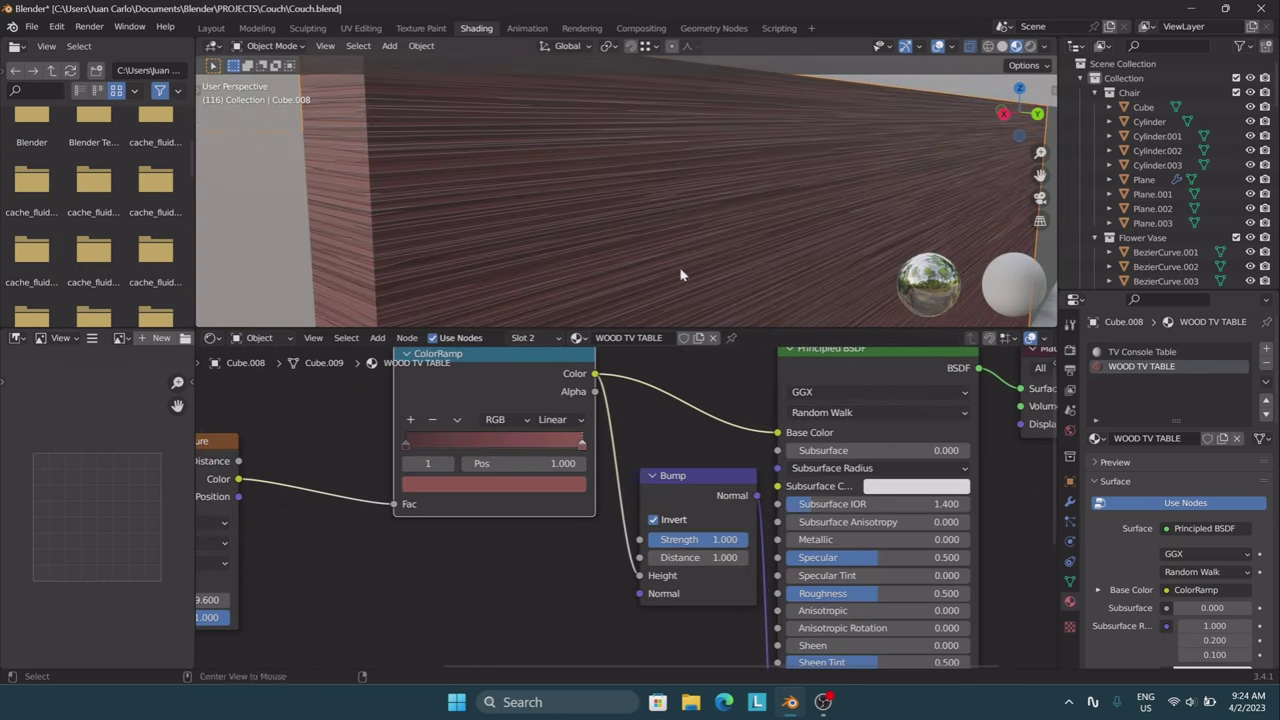
{"action": "double_click", "coordinate": [700, 539]}
{"action": "type", "text": "0."}
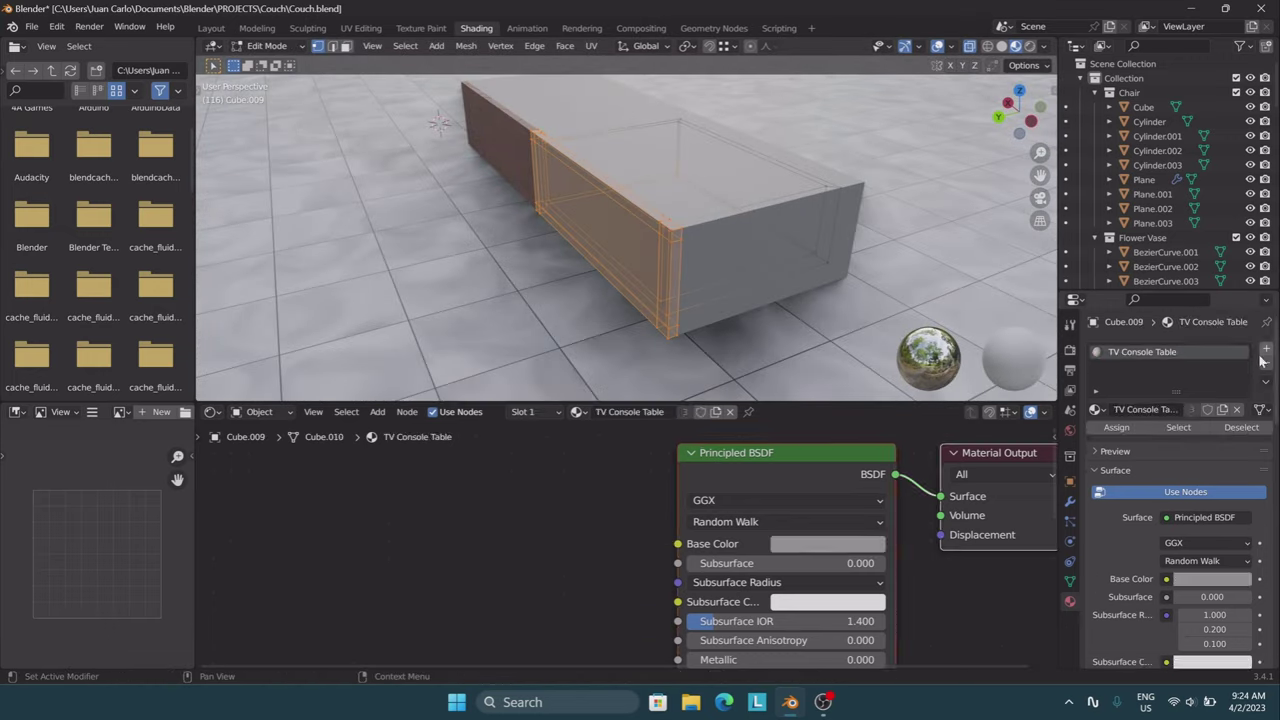
Add a material slot on Cube.009 and assign WOOD TV TABLE to its drawer front.
{"action": "left_click", "coordinate": [1266, 348]}
{"action": "left_click", "coordinate": [1097, 409]}
{"action": "left_click", "coordinate": [986, 517]}
{"action": "key", "text": "Tab"}
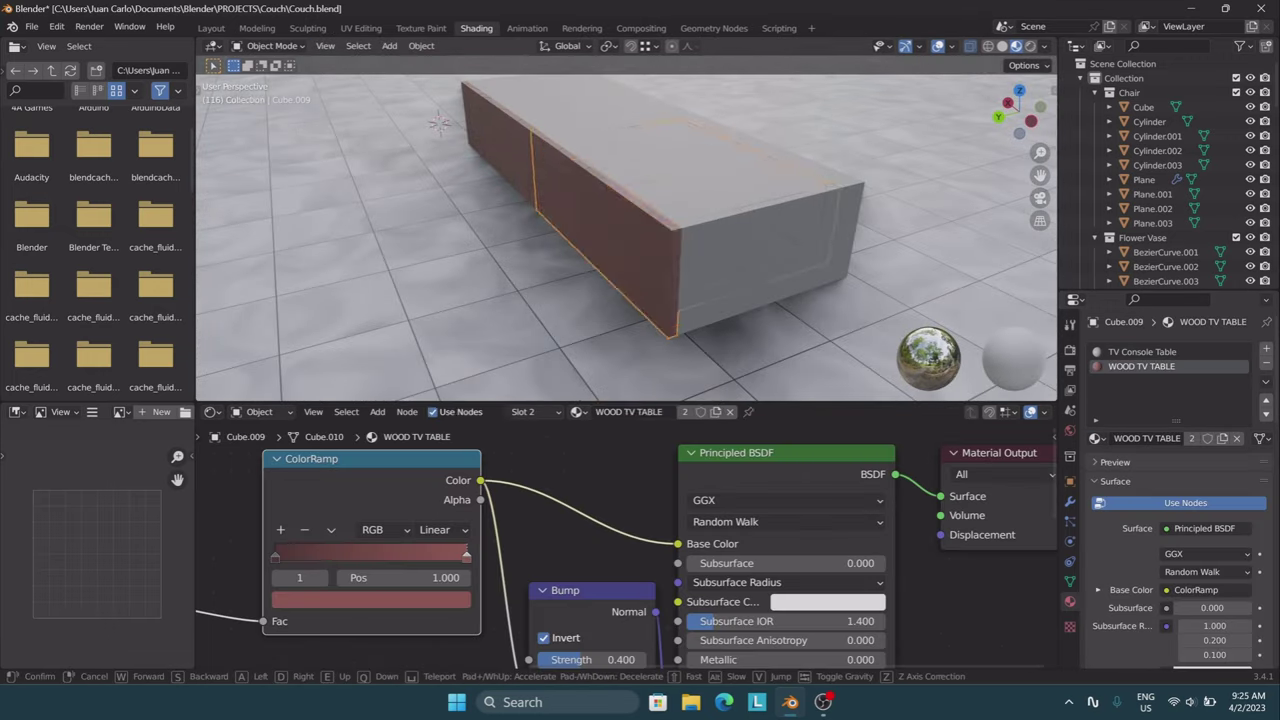
{"action": "scroll", "coordinate": [553, 551], "scroll_direction": "down", "scroll_amount": 3}
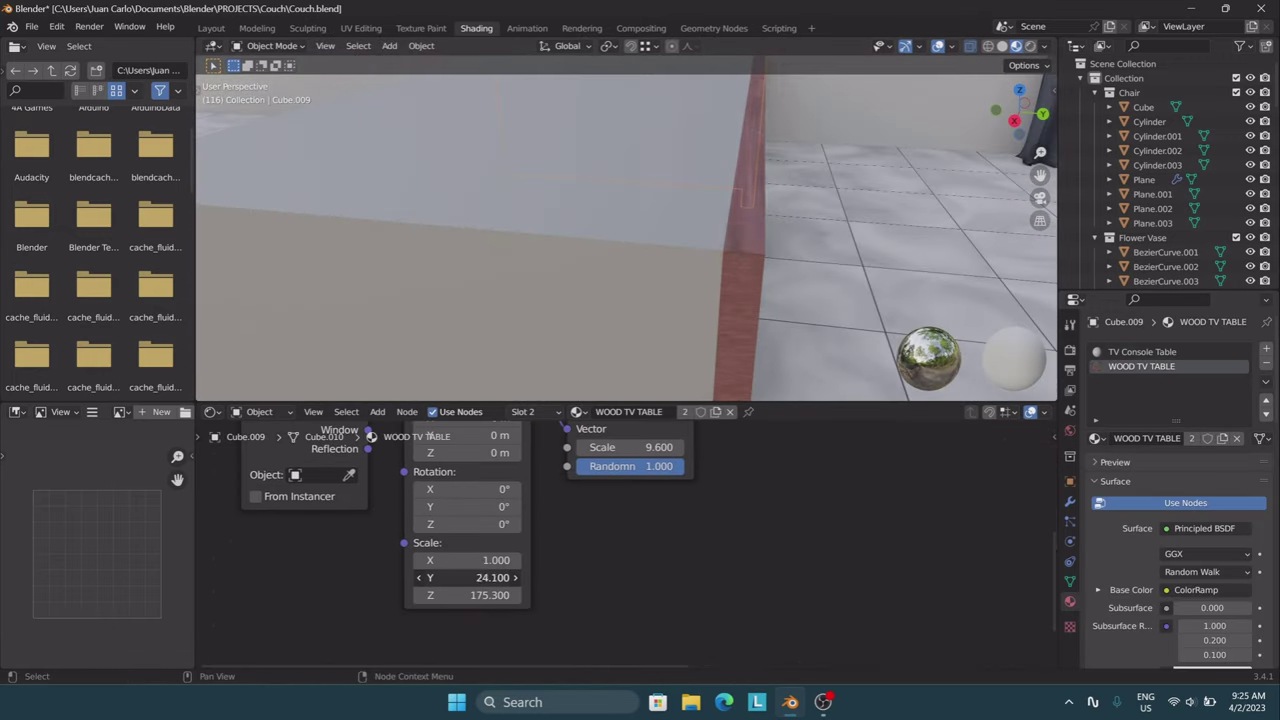
{"action": "scroll", "coordinate": [640, 250], "scroll_direction": "down", "scroll_amount": 6}
{"action": "middle_click_drag", "start_coordinate": [948, 470], "coordinate": [543, 570]}
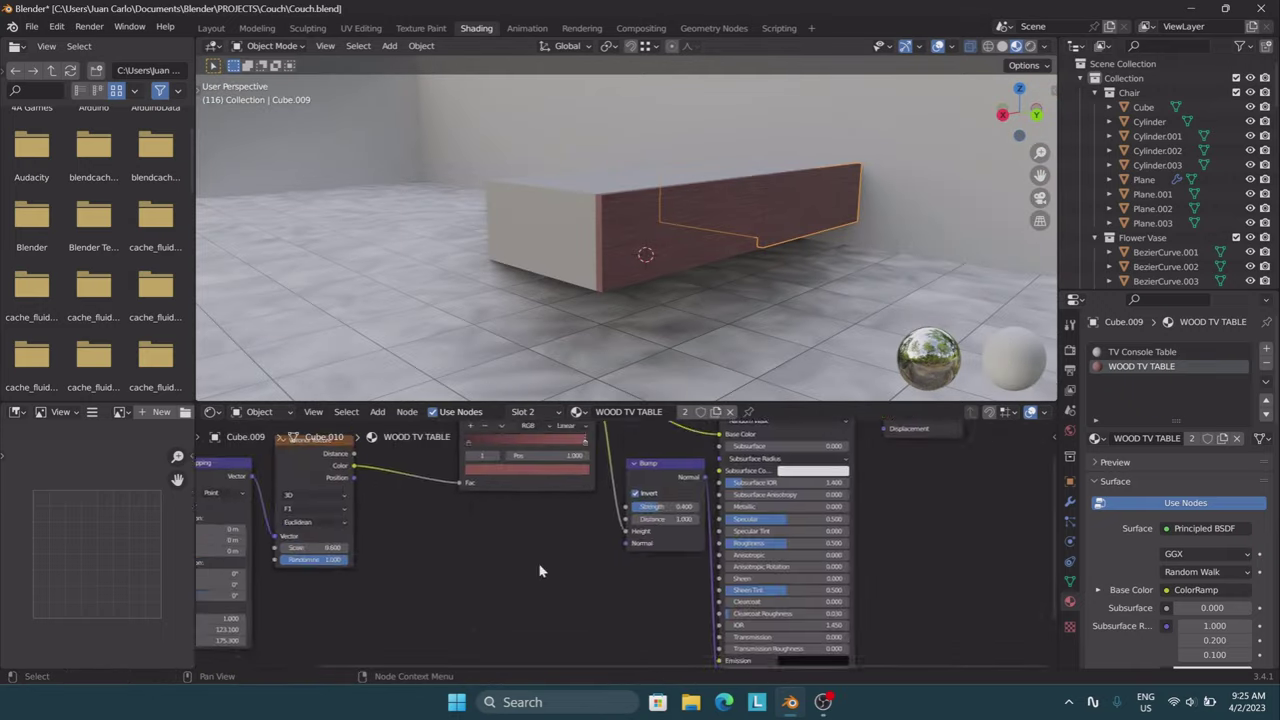
{"action": "middle_click_drag", "start_coordinate": [778, 257], "coordinate": [640, 92]}
{"action": "left_click", "coordinate": [640, 92]}
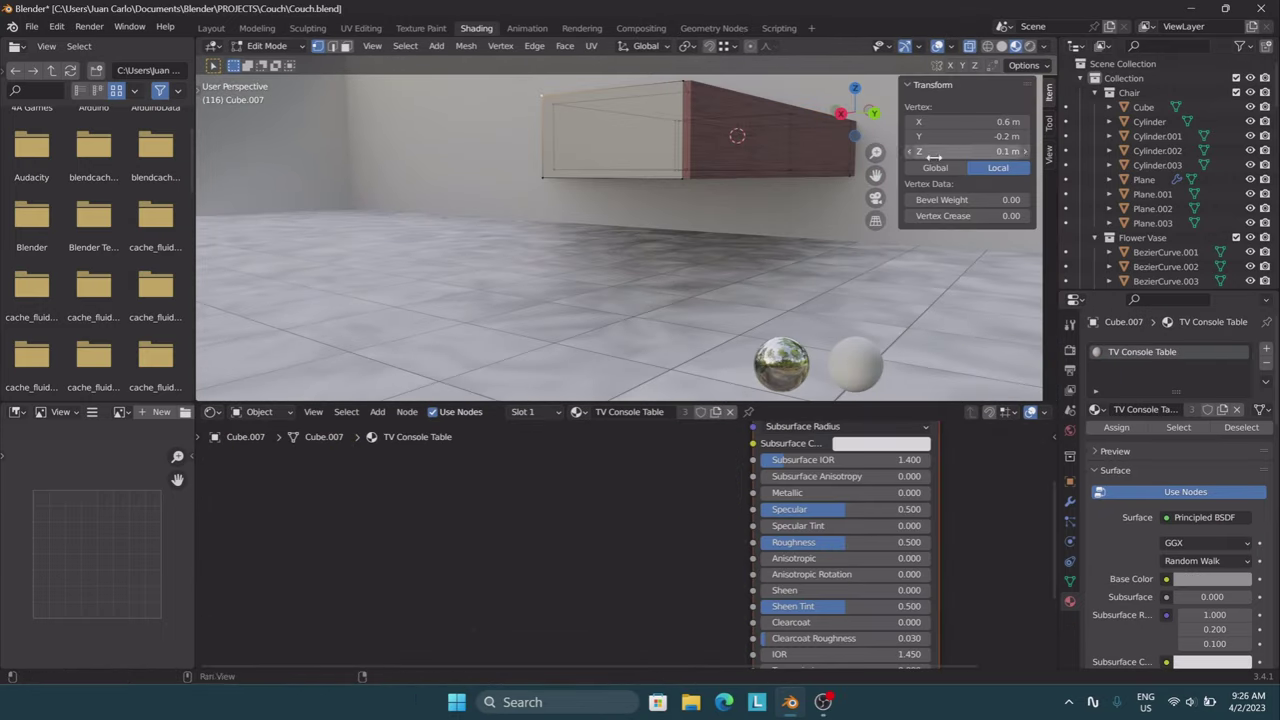
In Layout, add a cylinder mesh under the cabinet's corner to become a leg.
{"action": "middle_click_drag", "start_coordinate": [661, 186], "coordinate": [831, 93]}
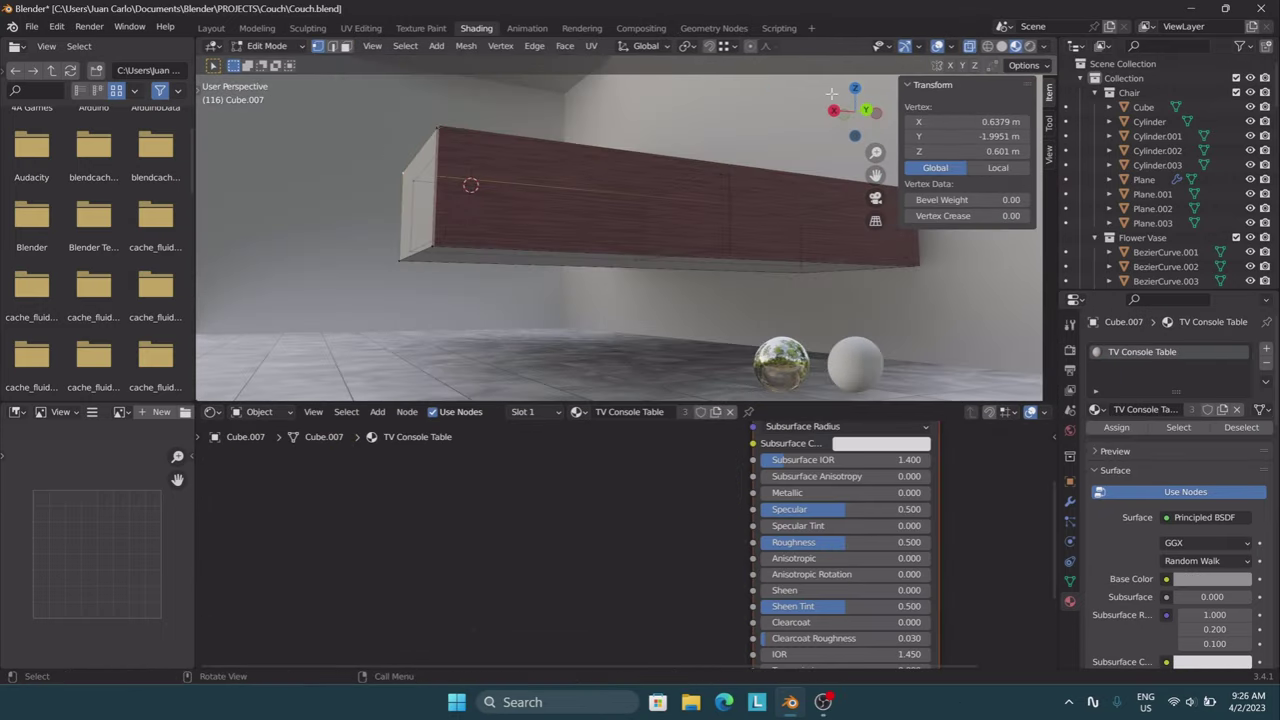
{"action": "middle_click_drag", "start_coordinate": [590, 263], "coordinate": [430, 150]}
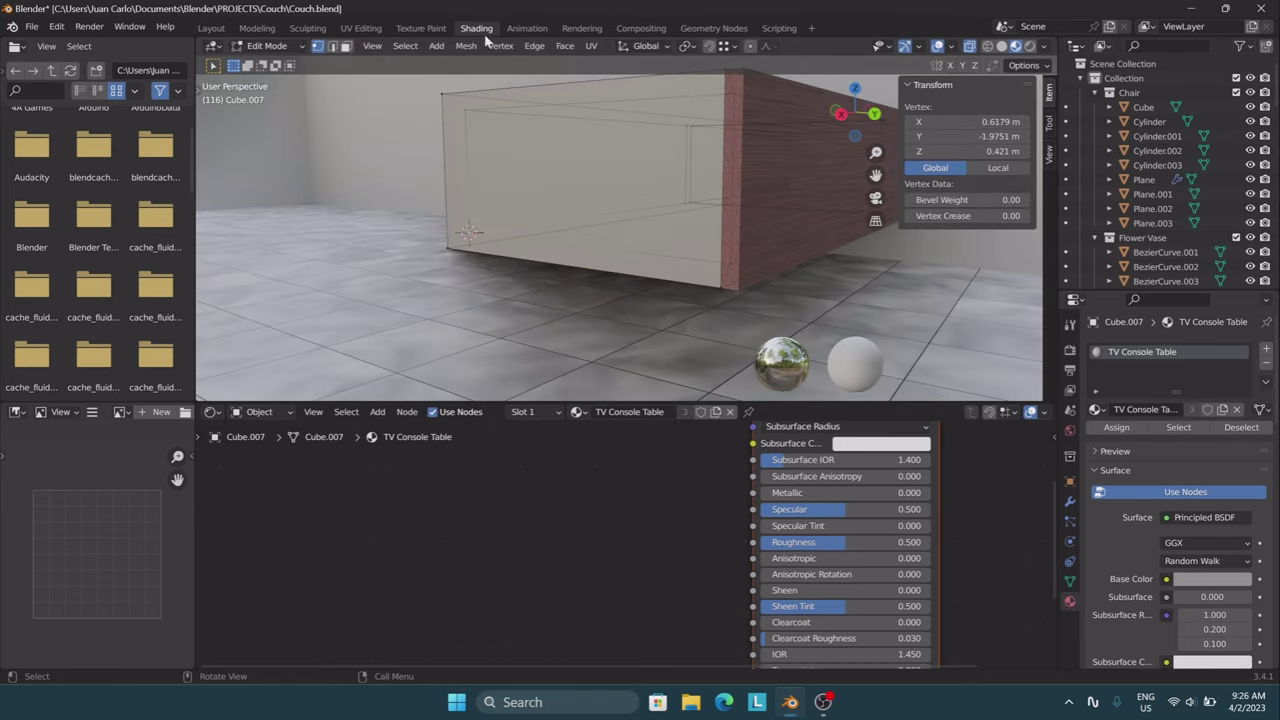
{"action": "left_click", "coordinate": [211, 28]}
{"action": "middle_click_drag", "start_coordinate": [343, 86], "coordinate": [624, 418]}
{"action": "key", "text": "Tab"}
{"action": "left_click", "coordinate": [624, 418]}
{"action": "left_click", "coordinate": [192, 46]}
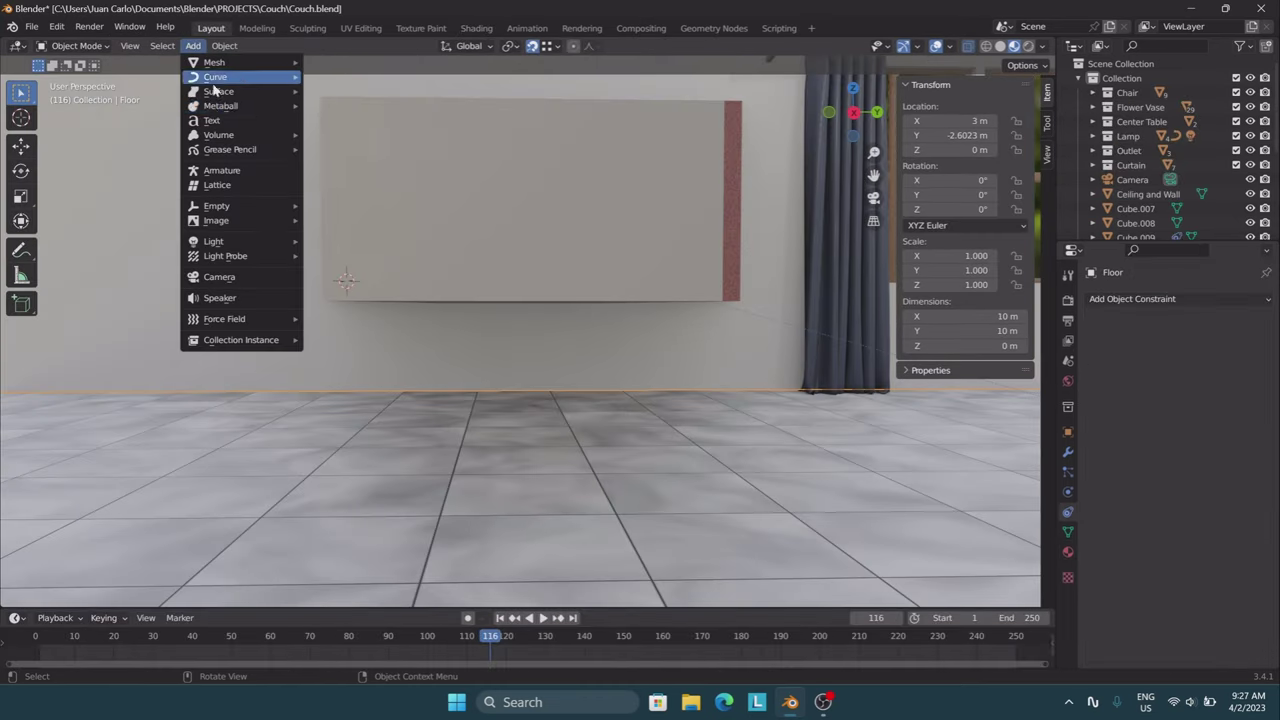
{"action": "left_click", "coordinate": [342, 134]}
Shrink the cylinder to leg thickness and extrude it down toward the floor.
{"action": "key", "text": "s"}
{"action": "key", "text": "0"}
{"action": "key", "text": "Return"}
{"action": "key", "text": "Tab"}
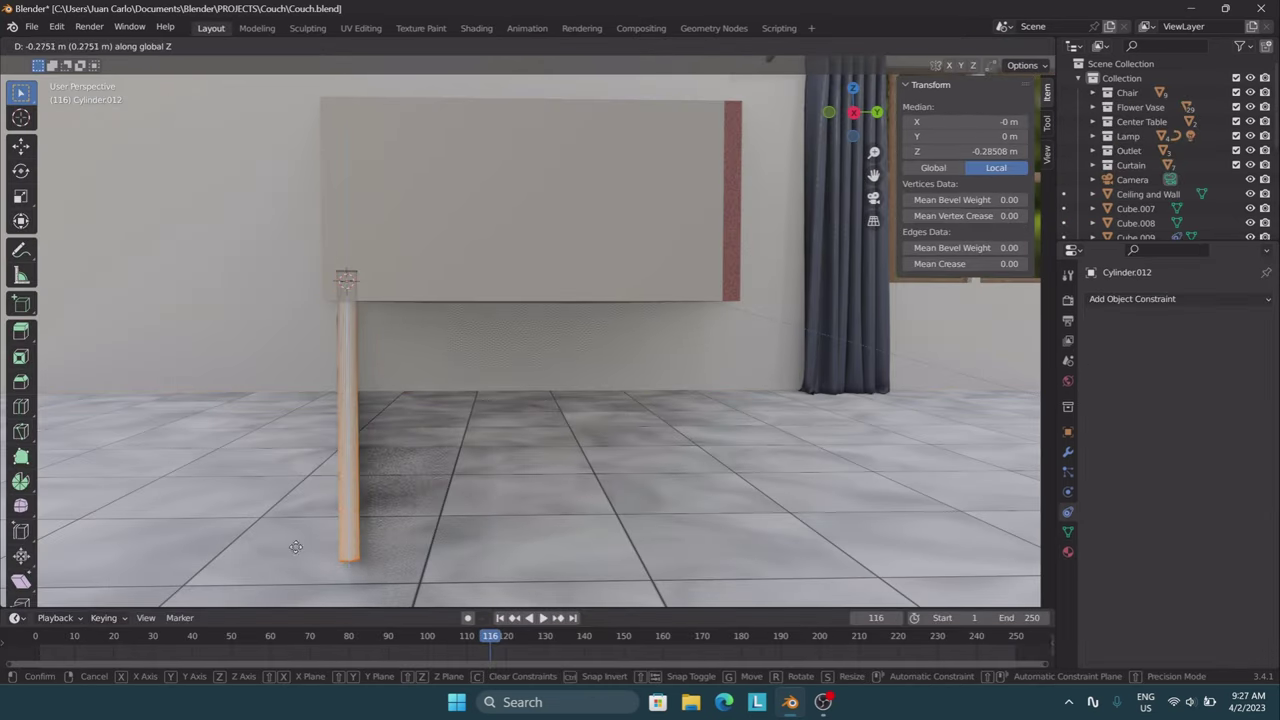
{"action": "left_click", "coordinate": [296, 547]}
{"action": "key", "text": "shift+grave"}
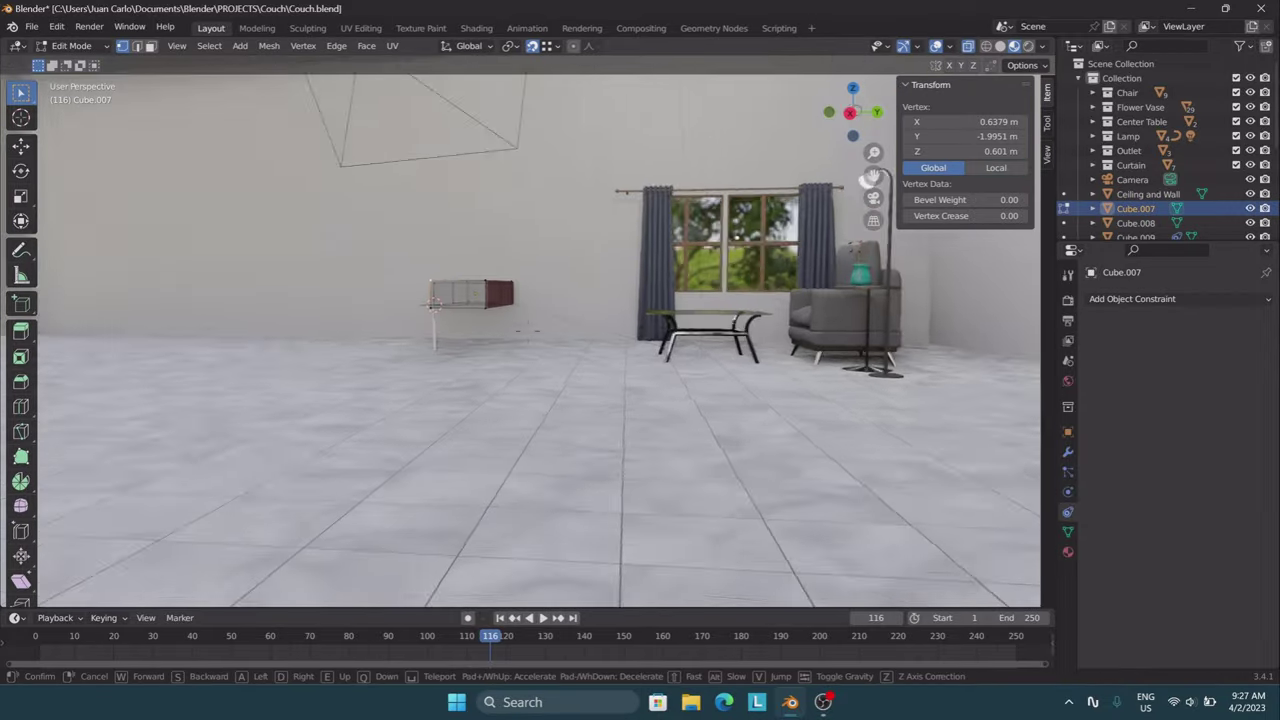
{"action": "key", "text": "w"}
{"action": "left_click", "coordinate": [806, 220]}
{"action": "key", "text": "ctrl+z"}
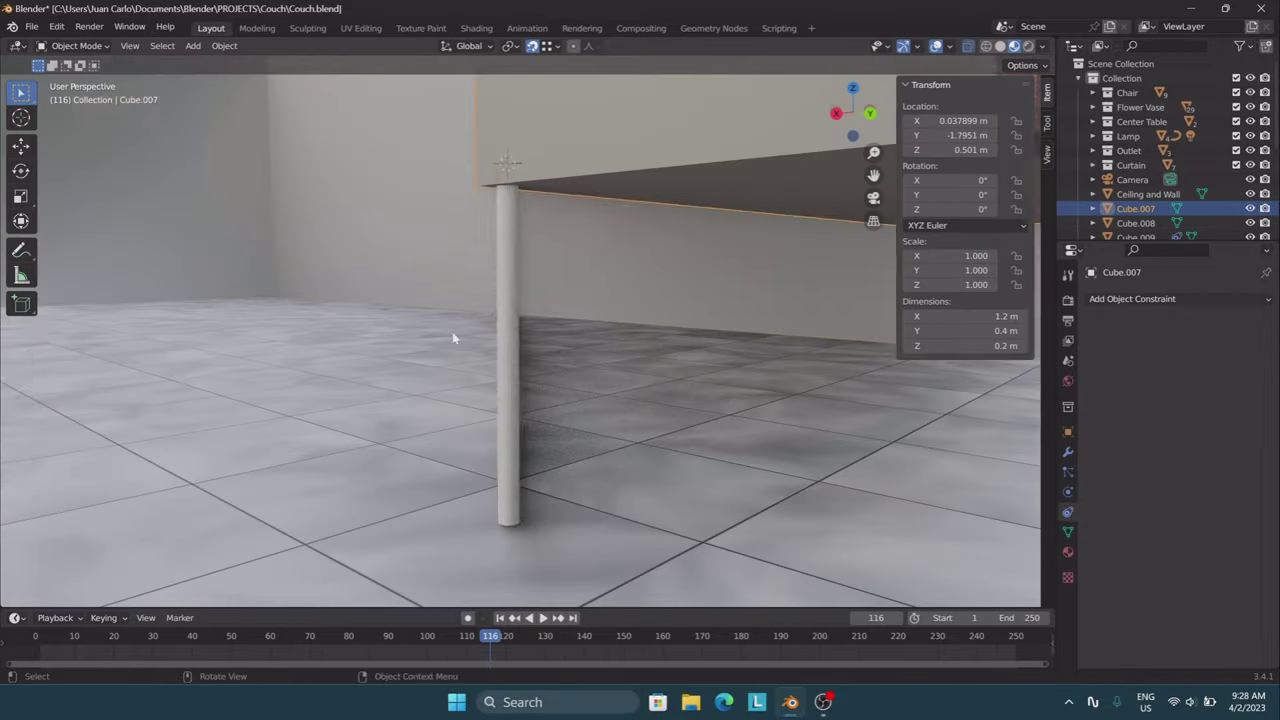
{"action": "left_click", "coordinate": [1047, 155]}
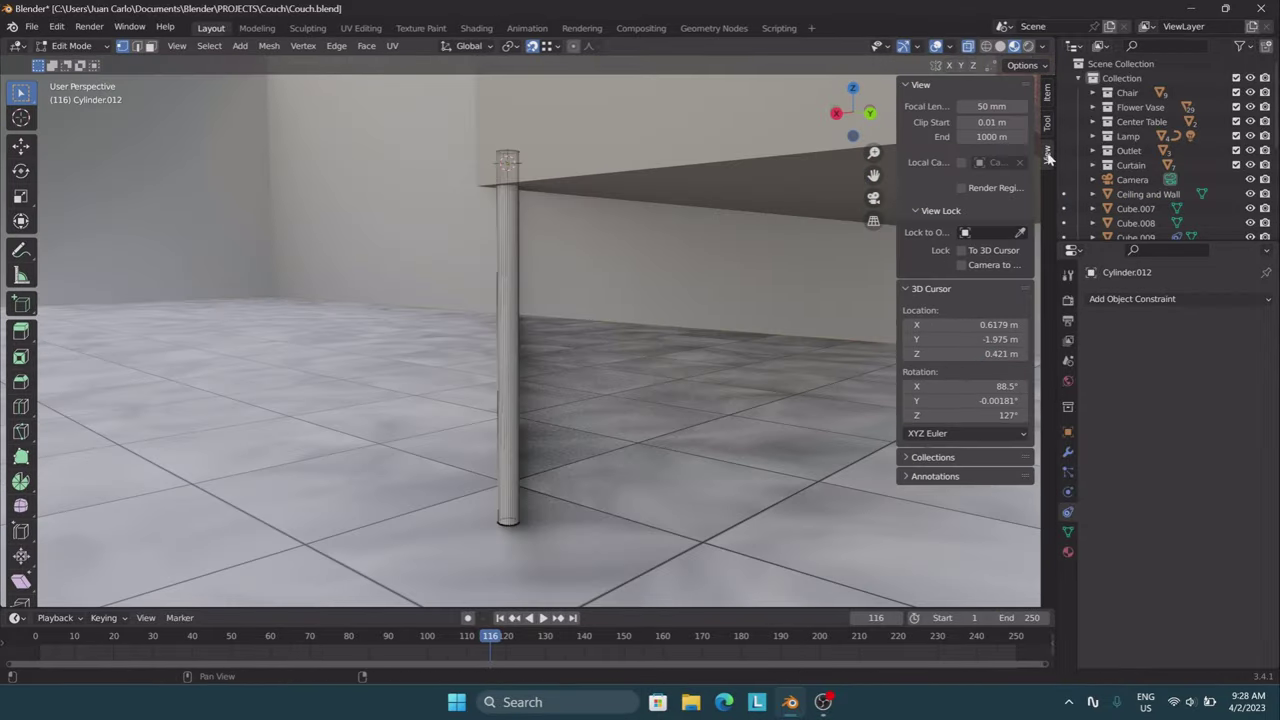
{"action": "left_click", "coordinate": [586, 540]}
Slant the leg's foot outward with a G Y offset, reduced to 0.05 m.
{"action": "key", "text": "shift+grave"}
{"action": "key", "text": "b"}
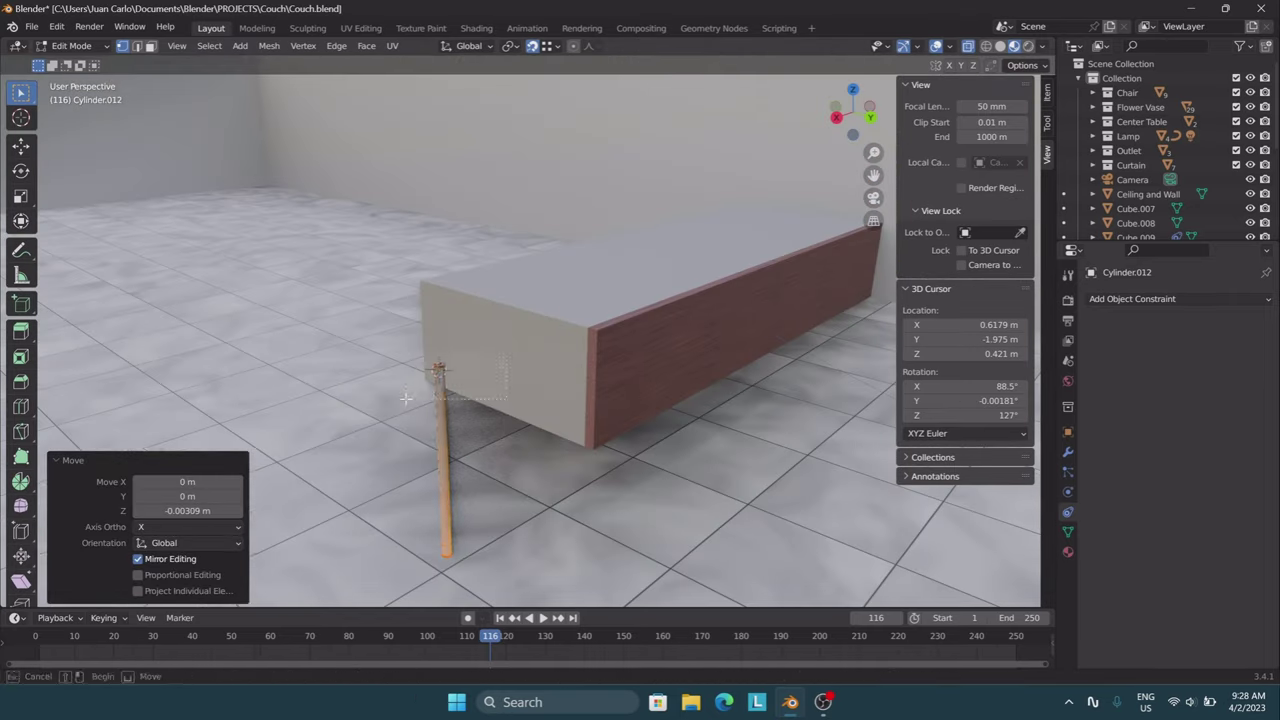
{"action": "left_click_drag", "start_coordinate": [406, 398], "coordinate": [508, 356]}
{"action": "type", "text": "gy.1"}
{"action": "key", "text": "Return"}
{"action": "key", "text": "shift+grave"}
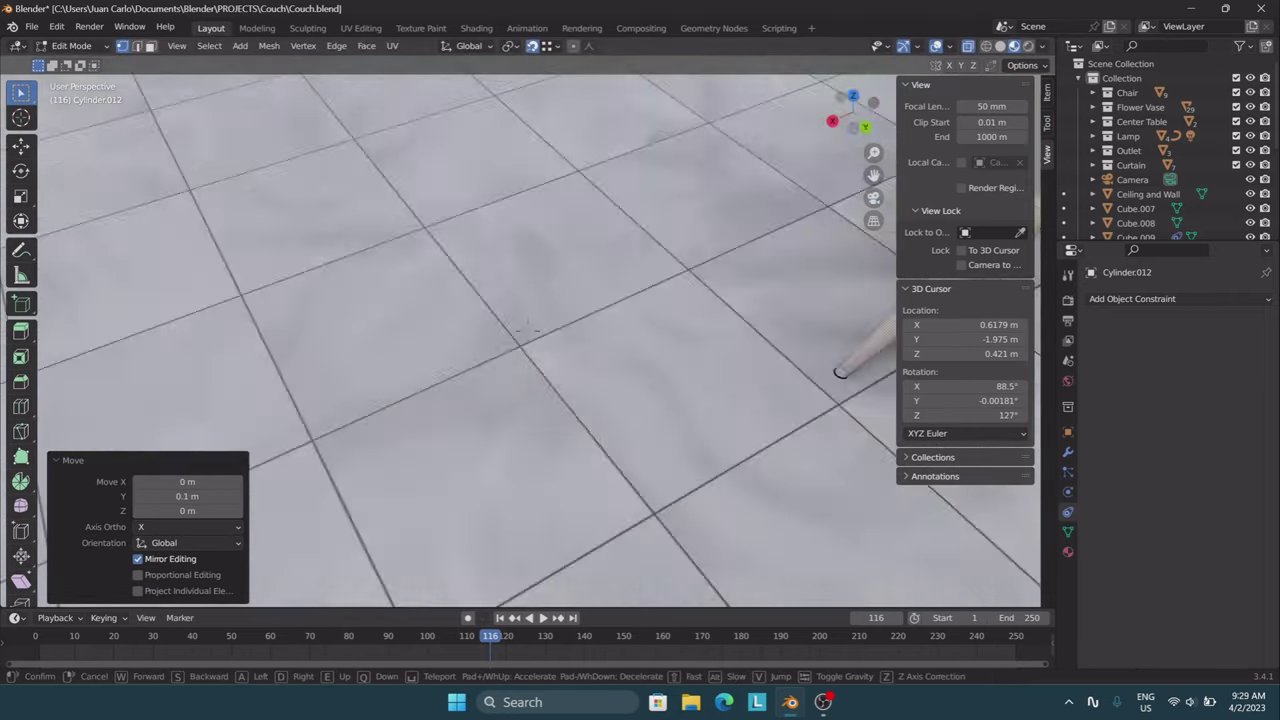
{"action": "key", "text": "s"}
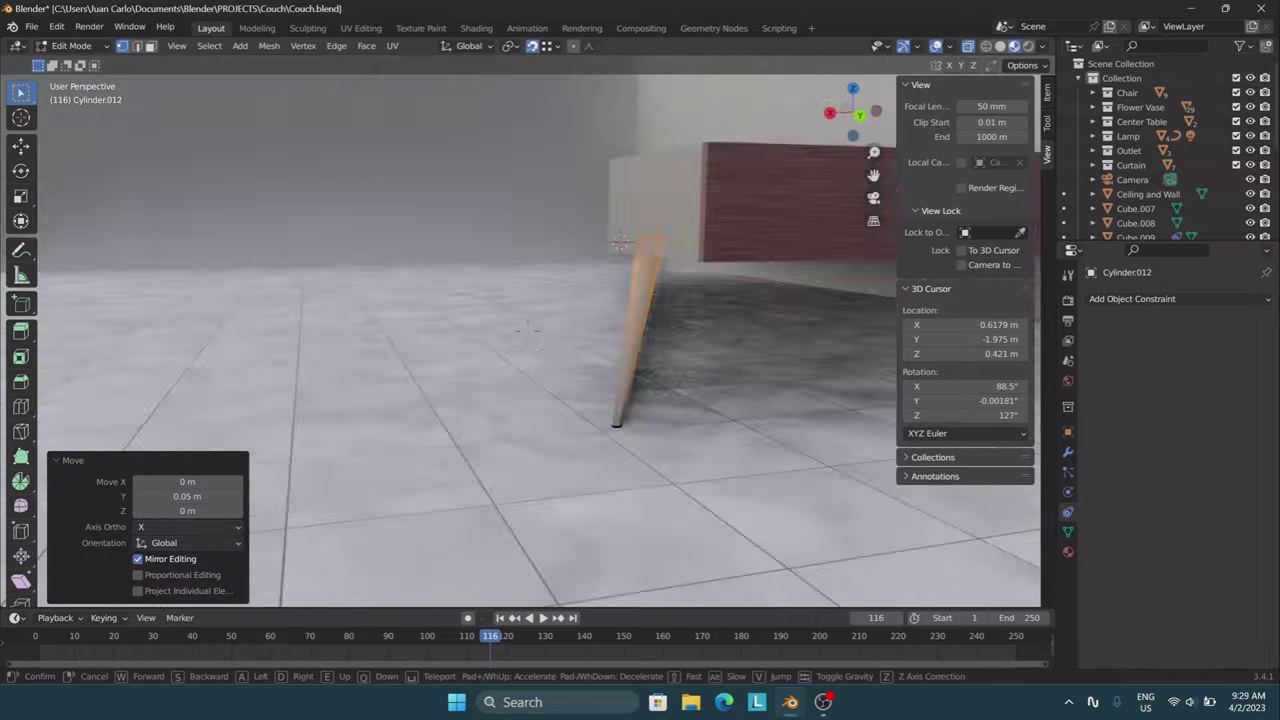
{"action": "key", "text": "Return"}
{"action": "key", "text": "Tab"}
{"action": "left_click", "coordinate": [272, 46]}
{"action": "left_click", "coordinate": [476, 27]}
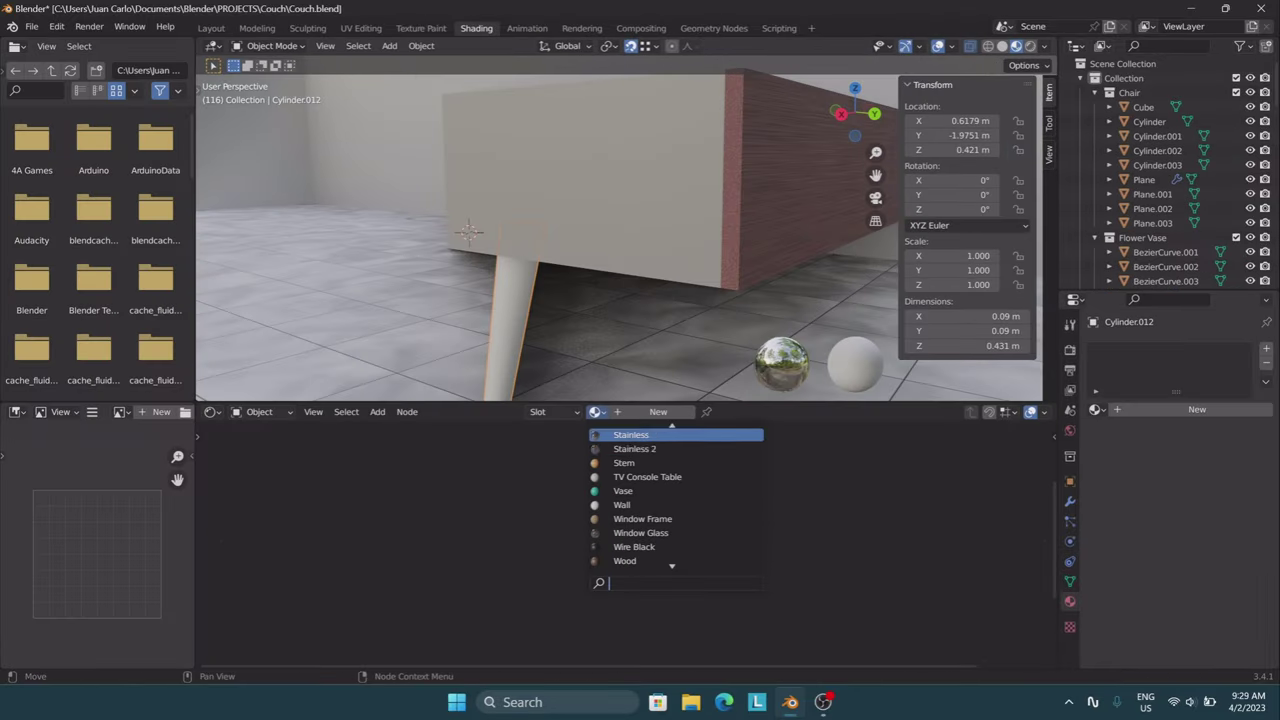
Apply Stainless 2 to the leg and duplicate it along X to the next corner.
{"action": "left_click", "coordinate": [634, 449]}
{"action": "key", "text": "shift+d"}
{"action": "key", "text": "x"}
{"action": "key", "text": "Return"}
{"action": "key", "text": "shift+grave"}
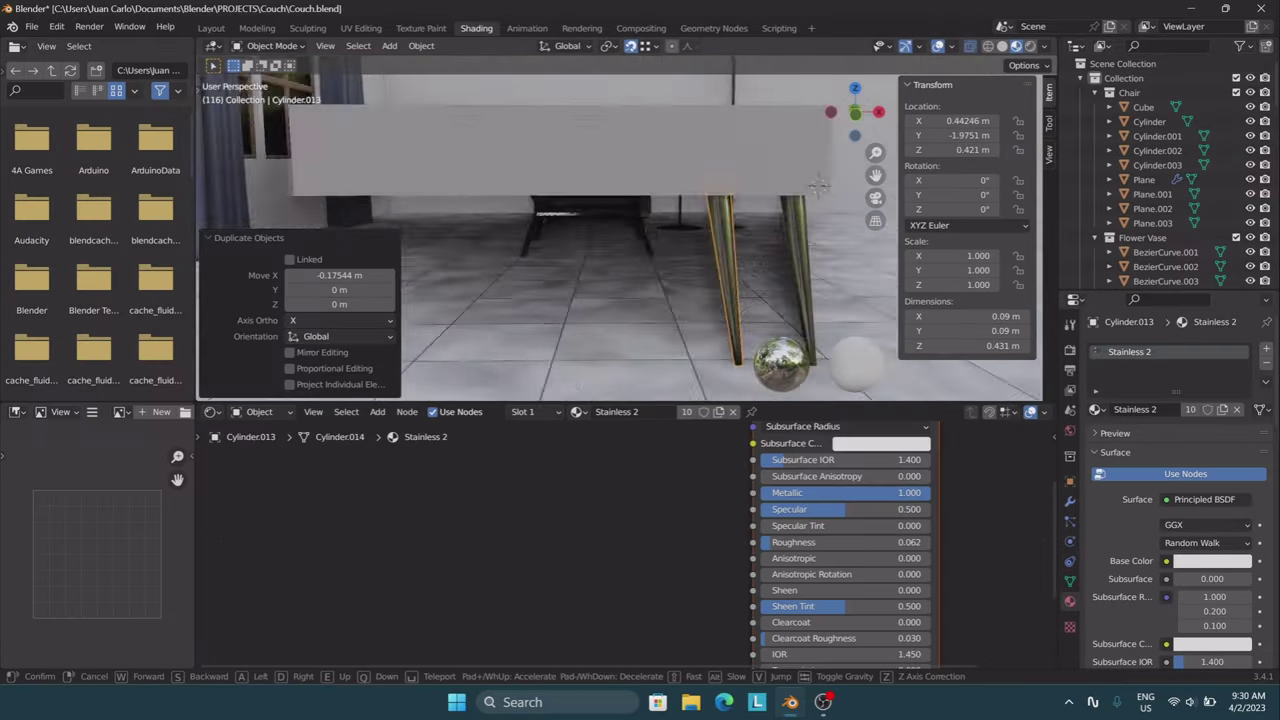
{"action": "key", "text": "s"}
{"action": "left_click", "coordinate": [810, 251]}
{"action": "key", "text": "Escape"}
Duplicate the leg again, rotate the copy 90° about Z and snap it to another corner.
{"action": "middle_click_drag", "start_coordinate": [808, 245], "coordinate": [438, 190]}
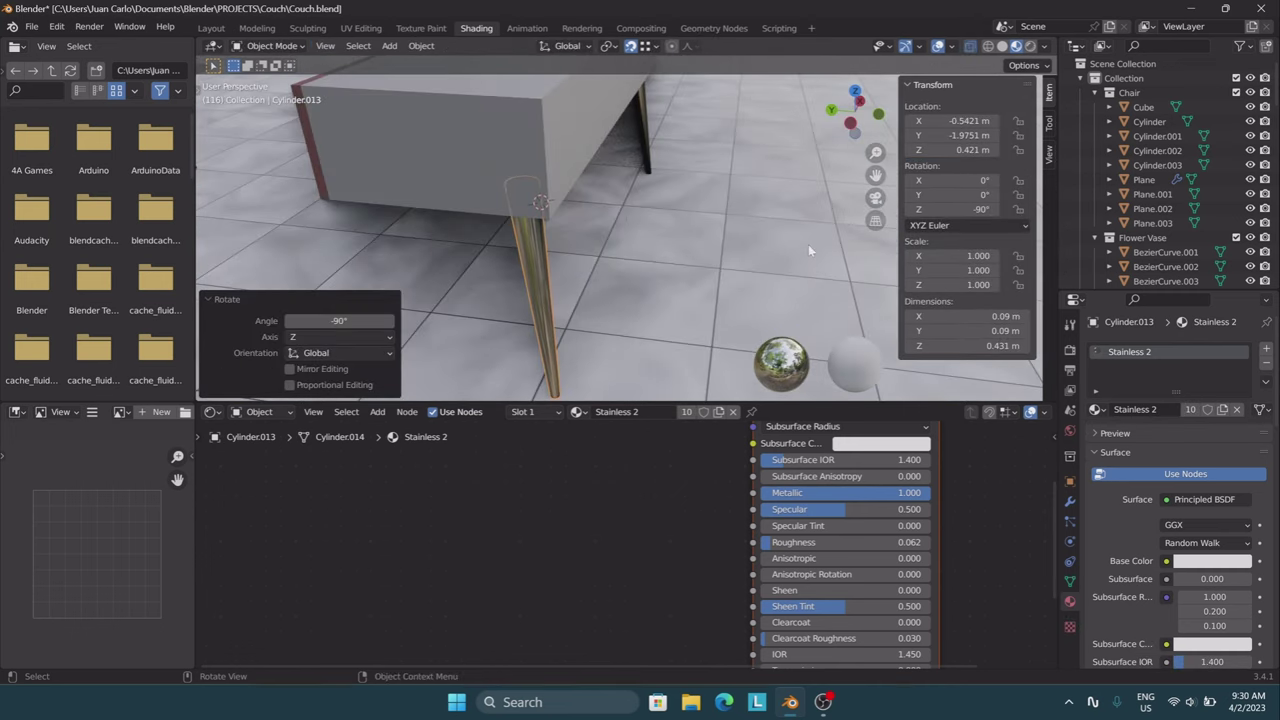
{"action": "left_click", "coordinate": [438, 190]}
{"action": "key", "text": "Tab"}
{"action": "key", "text": "Tab"}
{"action": "key", "text": "shift+d"}
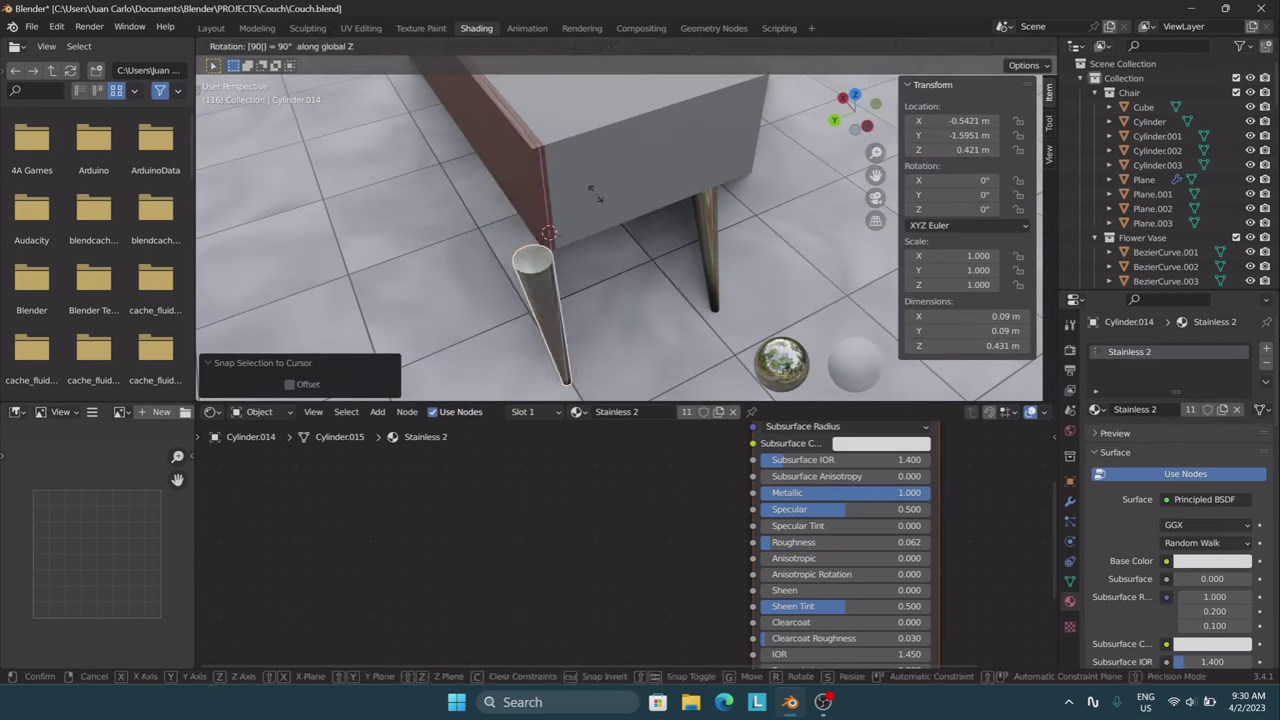
{"action": "key", "text": "r"}
{"action": "key", "text": "z"}
{"action": "key", "text": "minus"}
{"action": "key", "text": "9"}
{"action": "key", "text": "0"}
{"action": "key", "text": "Return"}
{"action": "key", "text": "shift+grave"}
{"action": "left_click", "coordinate": [519, 254]}
Shorten the front leg by moving its vertices along Z in the back view.
{"action": "left_click", "coordinate": [350, 315]}
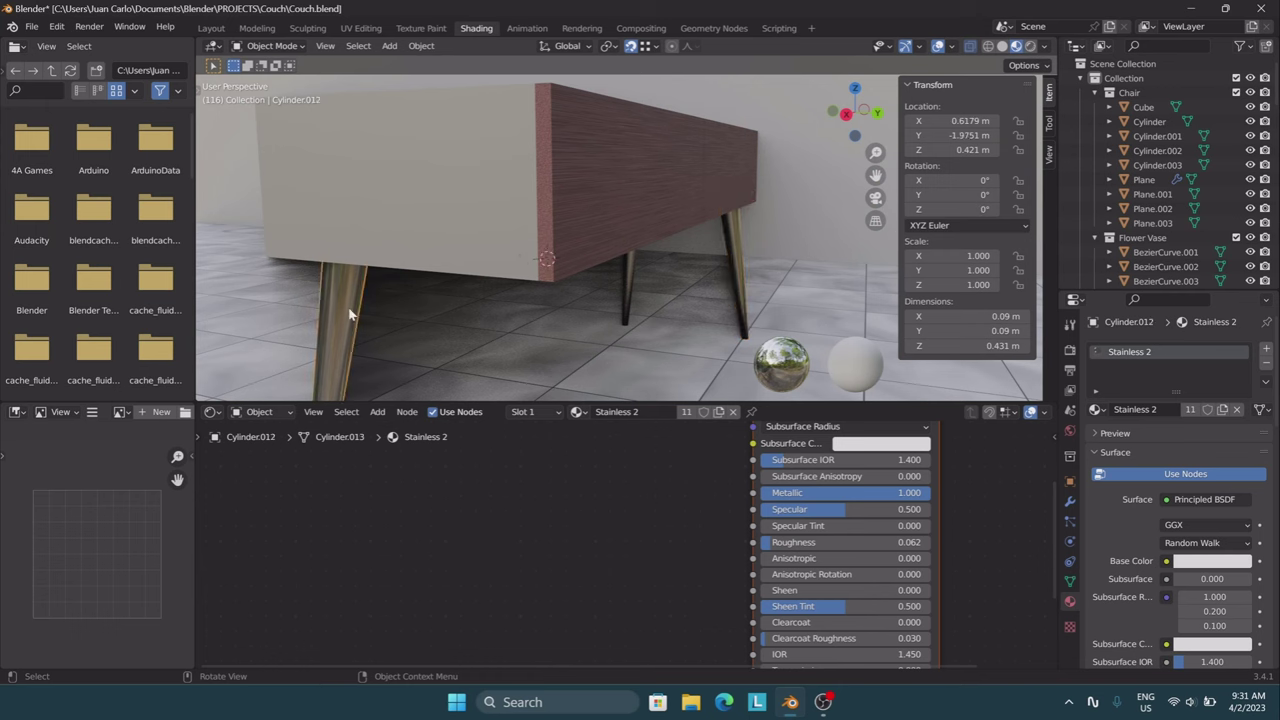
{"action": "key", "text": "ctrl+KP_1"}
{"action": "key", "text": "Tab"}
{"action": "key", "text": "g"}
{"action": "key", "text": "z"}
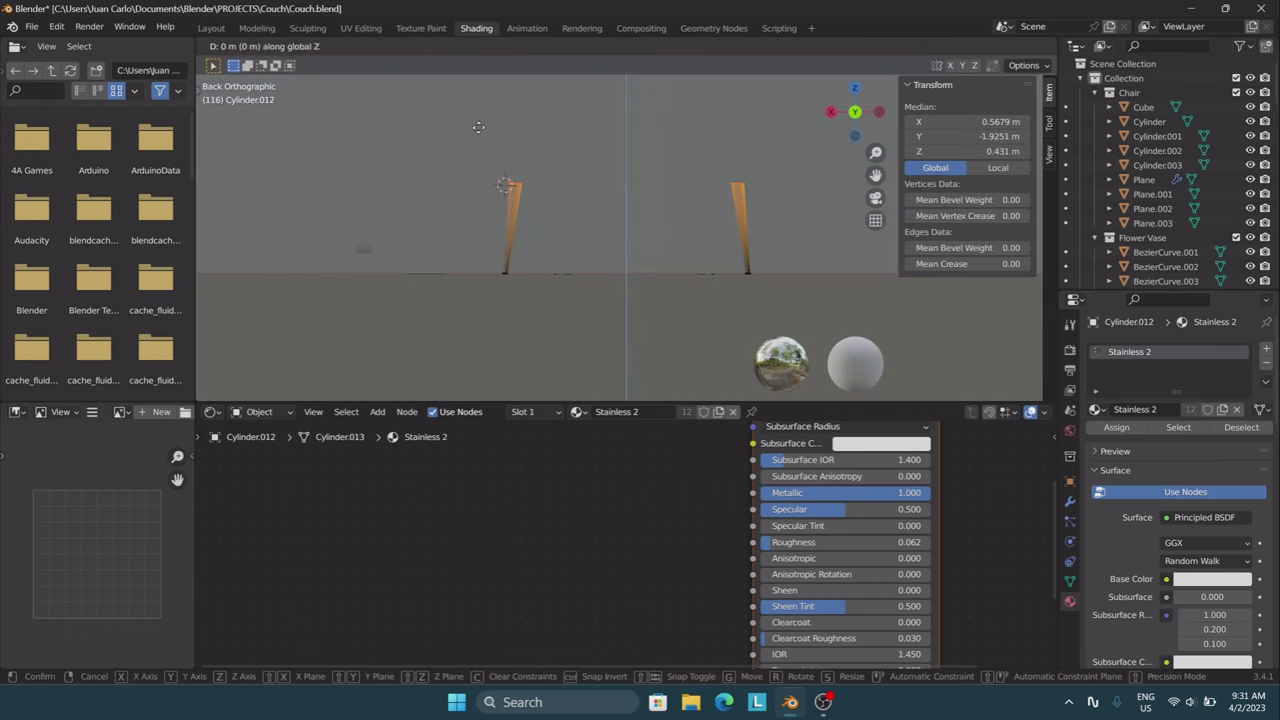
{"action": "key", "text": "shift+grave"}
{"action": "key", "text": "Return"}
{"action": "key", "text": "Tab"}
{"action": "key", "text": "shift+grave"}
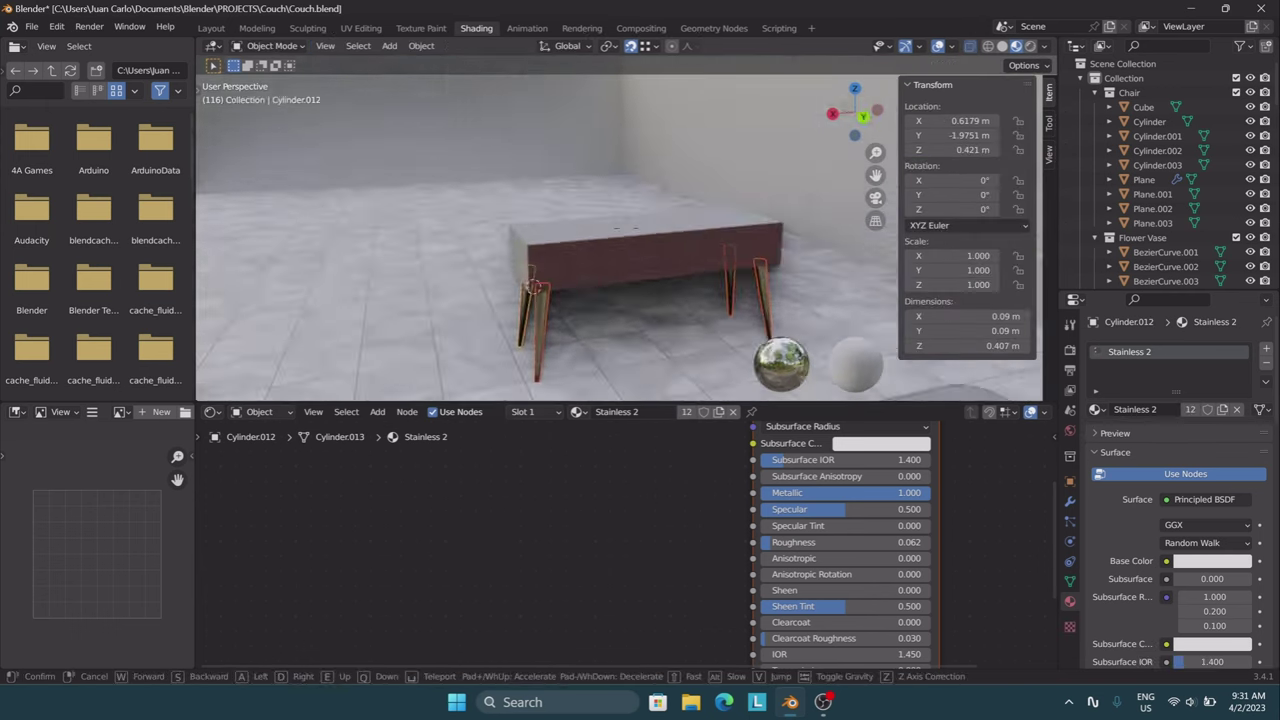
{"action": "key", "text": "s"}
{"action": "key", "text": "a"}
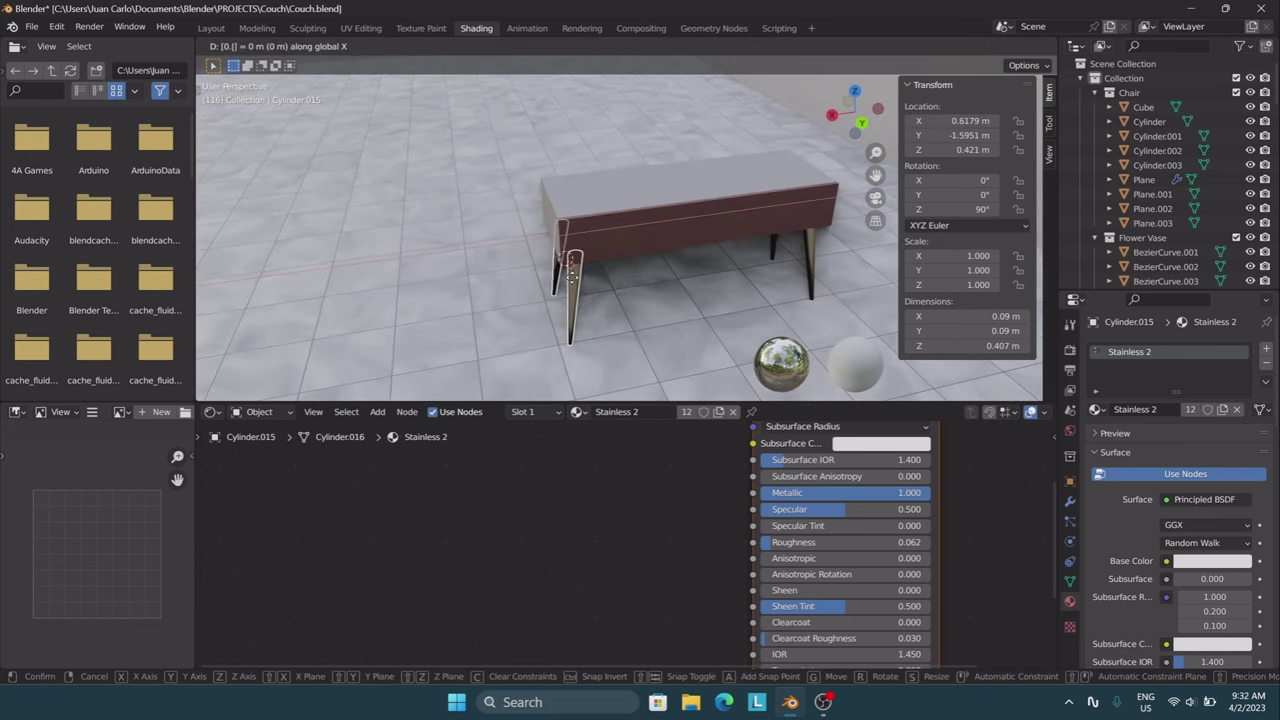